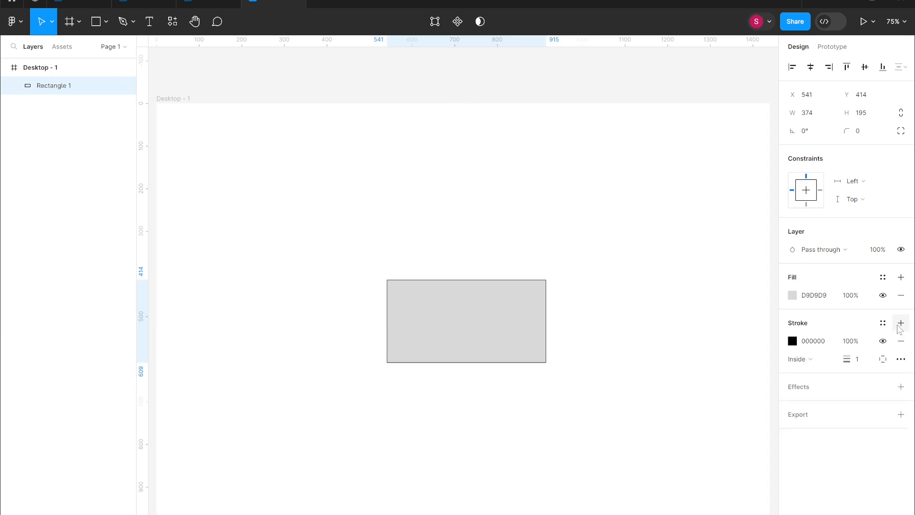
- Change the selected rectangle's stroke colour from the colour picker to the light red E89F9F
key(shift+2)
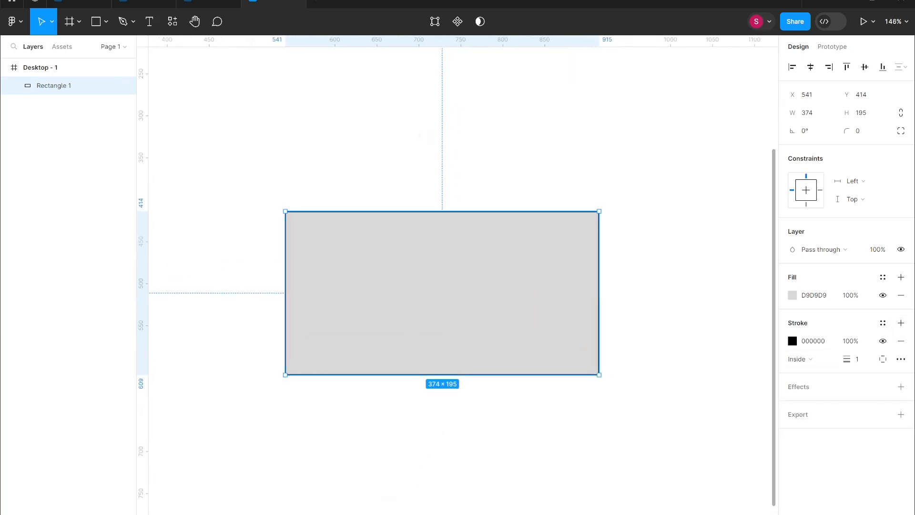
click(793, 341)
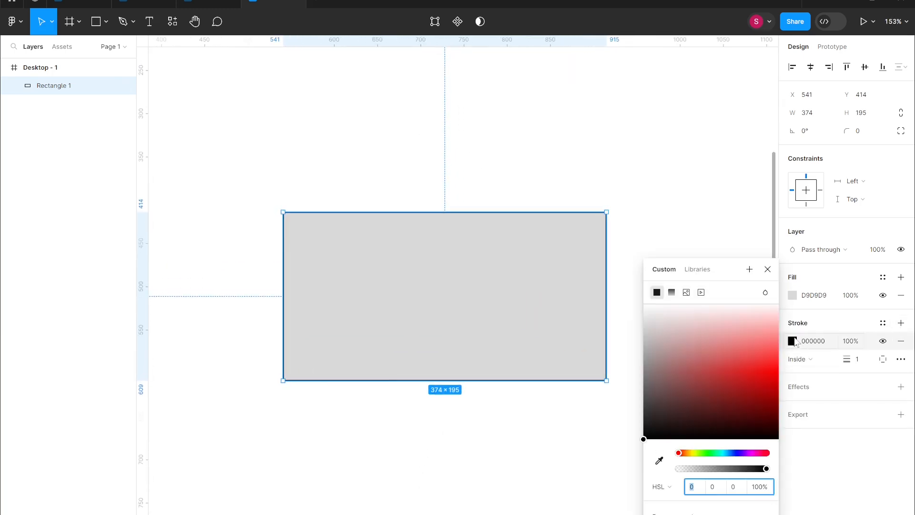
click(738, 353)
mouse_move(725, 471)
mouse_down()
mouse_move(709, 471)
mouse_move(787, 469)
mouse_up()
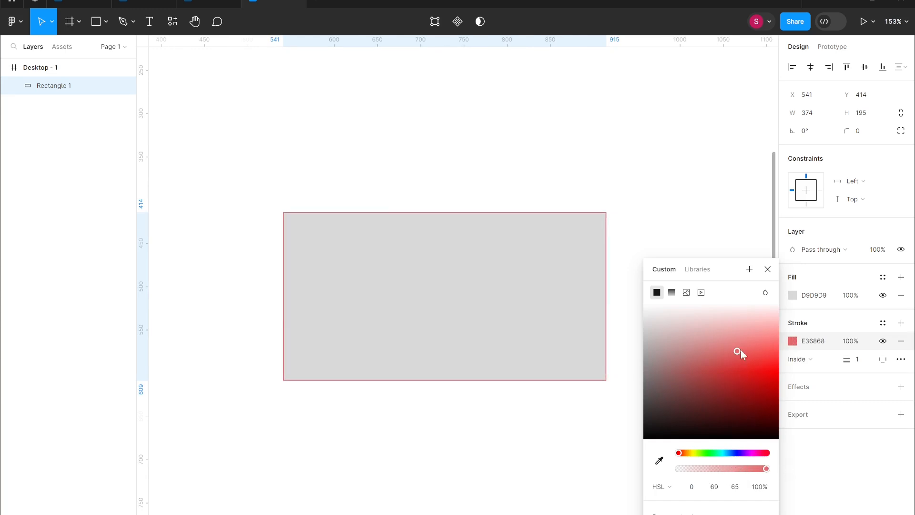
mouse_move(731, 344)
mouse_down()
mouse_move(725, 331)
mouse_move(725, 339)
mouse_up()
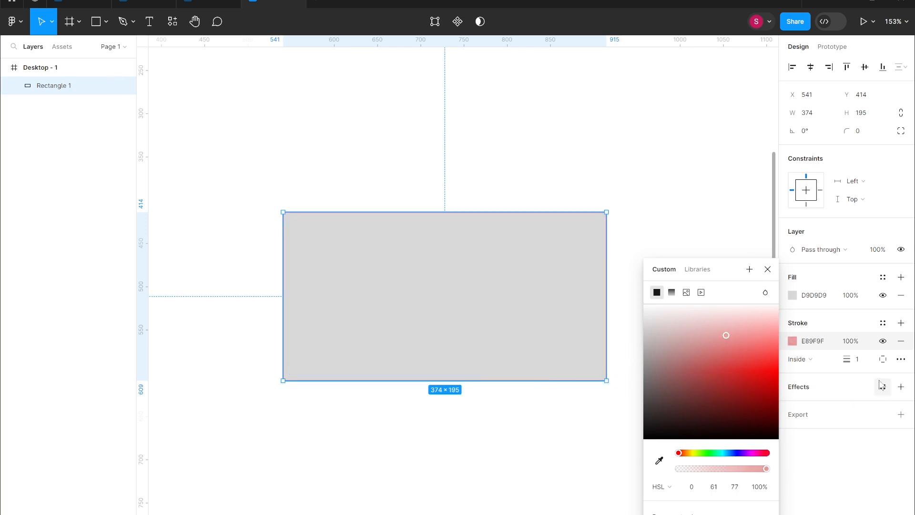
- Set the rectangle's stroke weight to 10 and its stroke position to Center
mouse_move(841, 359)
mouse_down()
mouse_move(886, 358)
mouse_move(837, 358)
mouse_up()
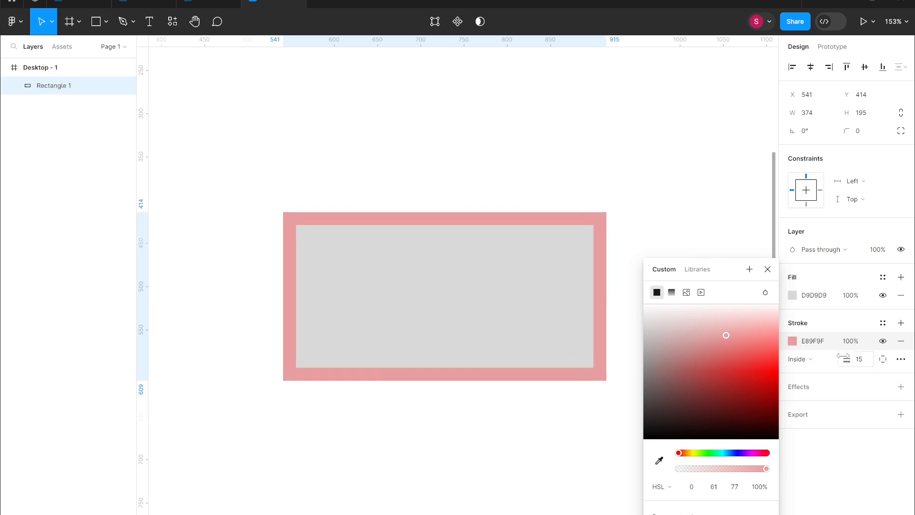
click(869, 361)
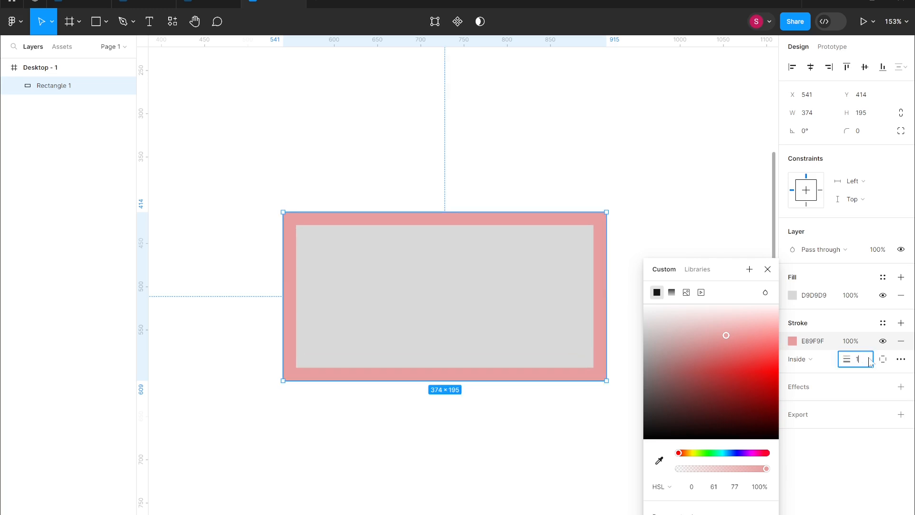
text(10)
click(809, 360)
click(768, 270)
click(768, 271)
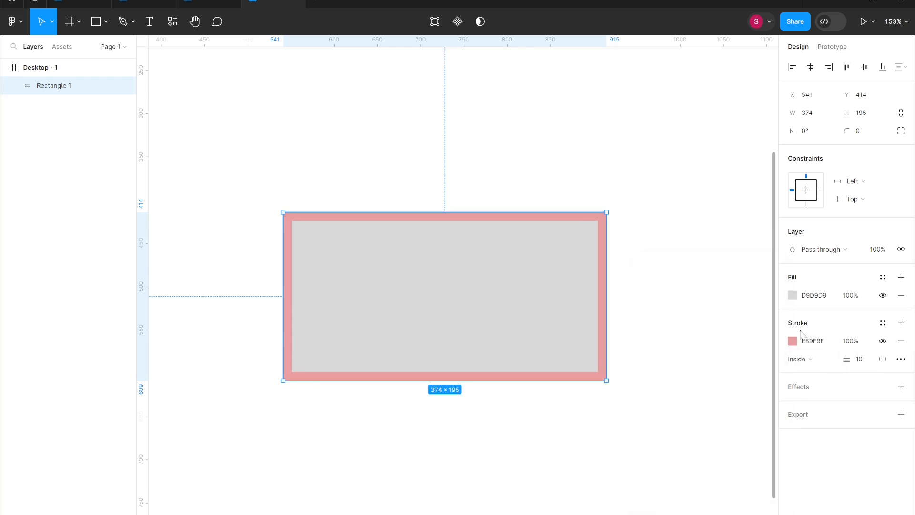
click(816, 364)
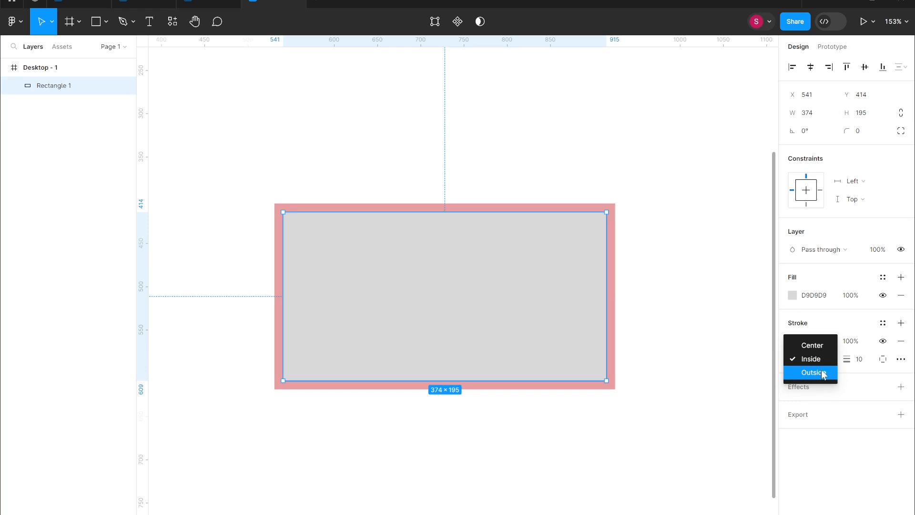
click(816, 346)
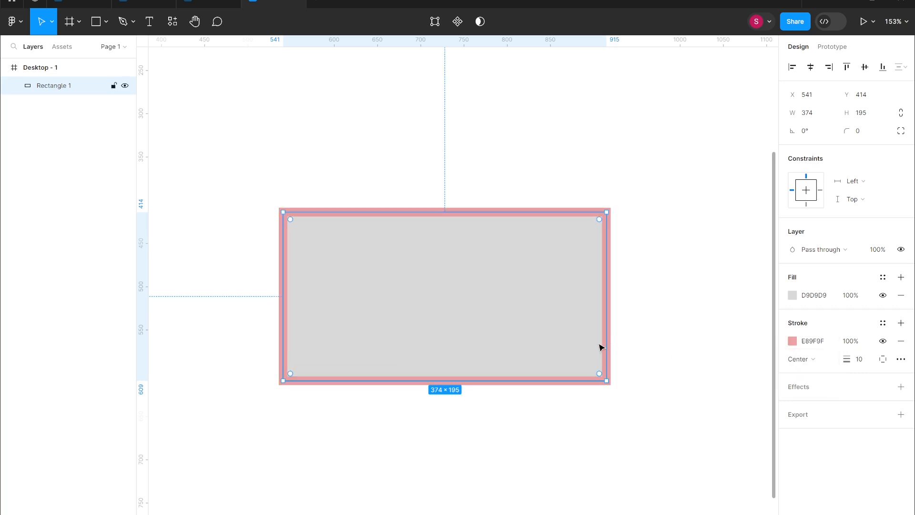
- Limit the stroke to a single side of the rectangle, trying Top, Bottom and Right in turn
click(885, 361)
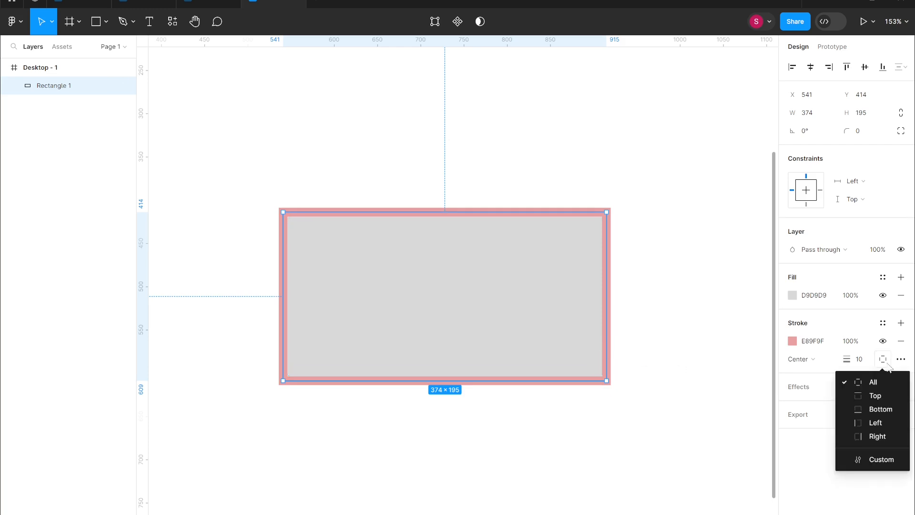
click(875, 396)
click(883, 359)
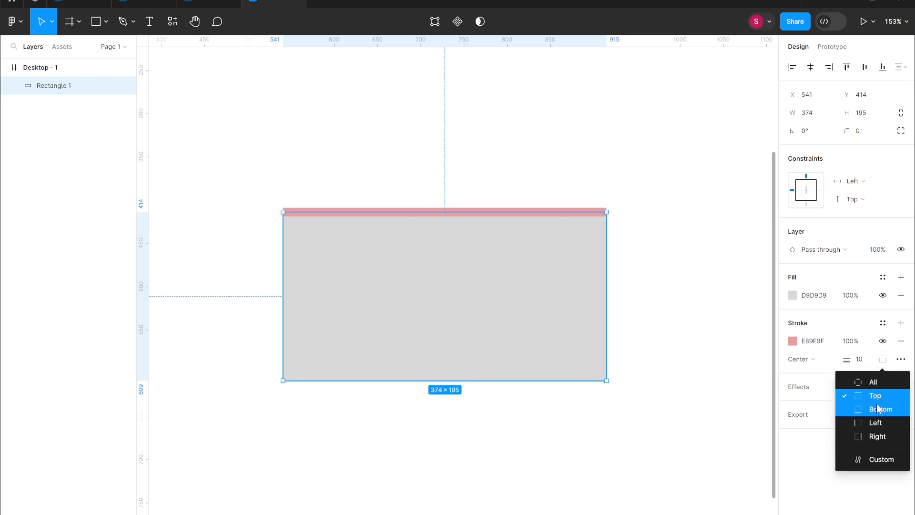
click(879, 408)
click(882, 361)
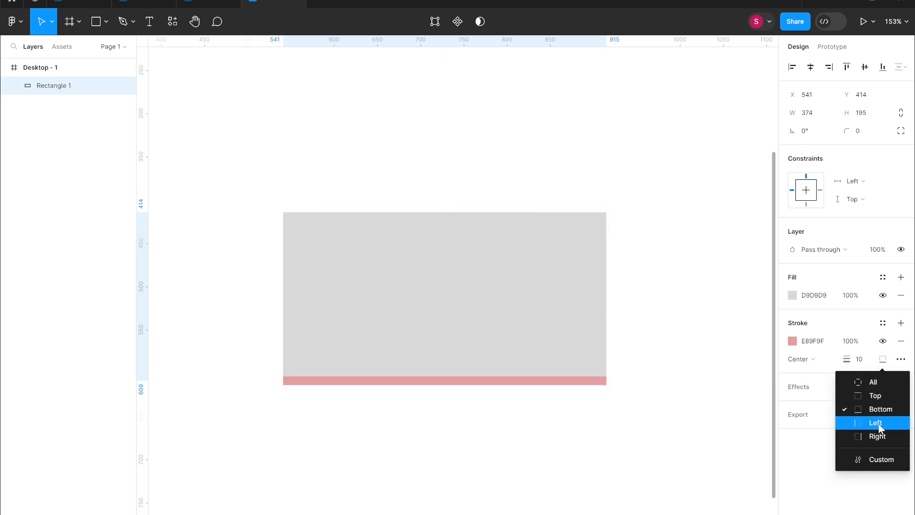
click(880, 436)
click(883, 359)
- Give the rectangle custom stroke weights per side: left 30, top 21, right 19 and bottom 22
click(890, 458)
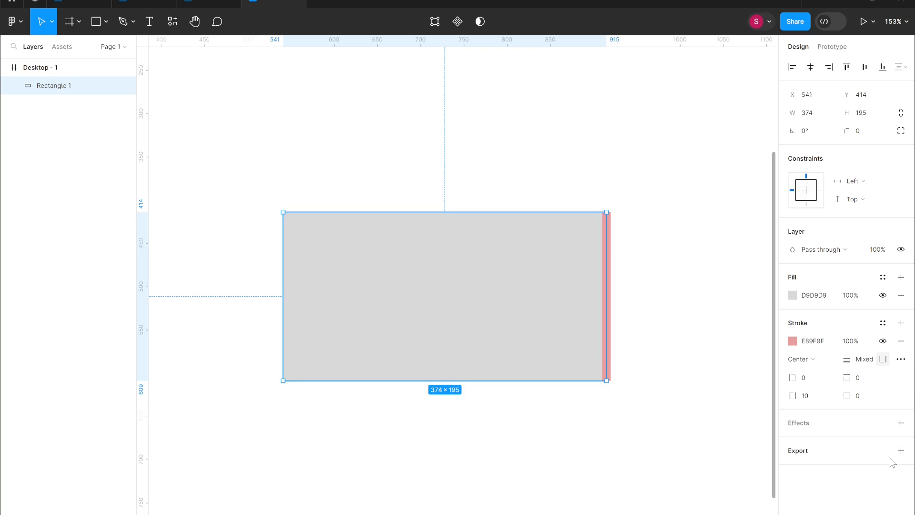
mouse_move(792, 378)
mouse_down()
mouse_move(865, 377)
mouse_move(865, 396)
mouse_up()
drag(785, 392, 796, 391)
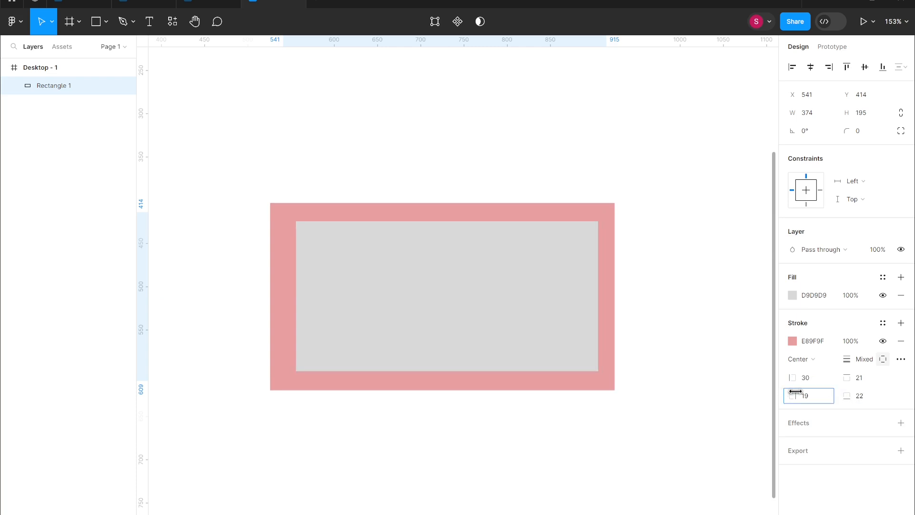
- Undo the per-side stroke changes back to an even 10 stroke on all sides
key(ctrl+z)
key(ctrl+z)
key(ctrl+z)
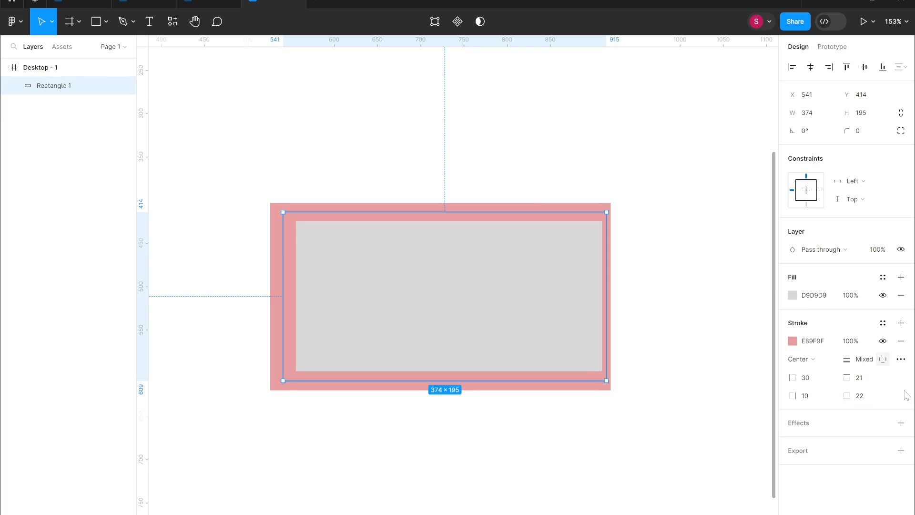
key(ctrl+z)
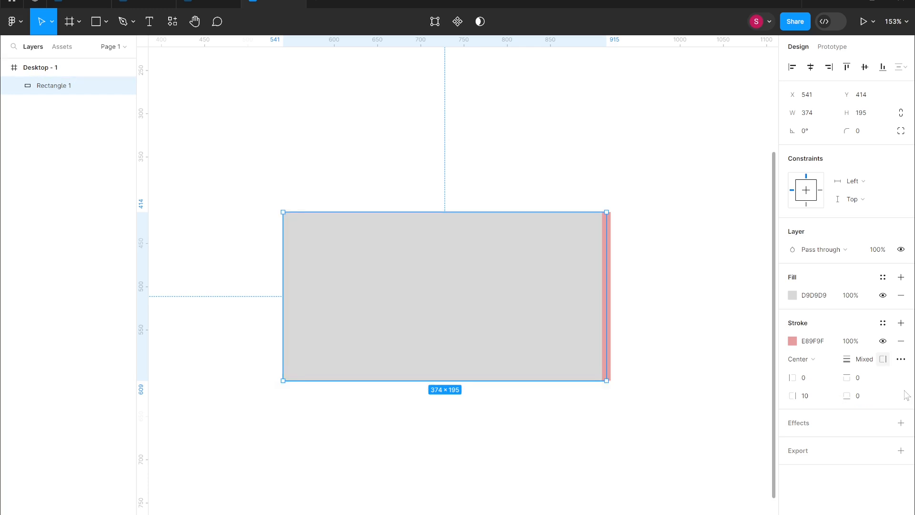
key(ctrl+z)
key(ctrl+z)
key(ctrl+z)
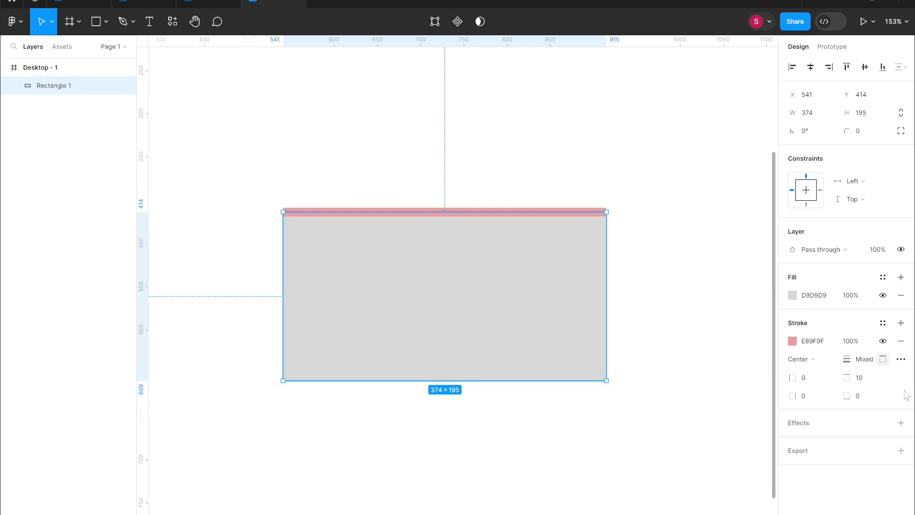
- Make the rectangle's stroke dashed in the advanced stroke settings, with a dash length of 30 and a gap of 10
click(900, 360)
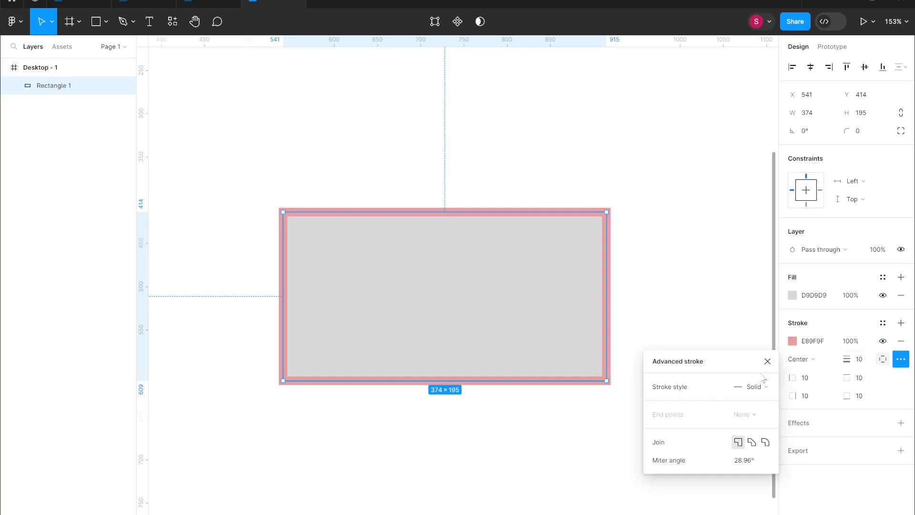
click(736, 388)
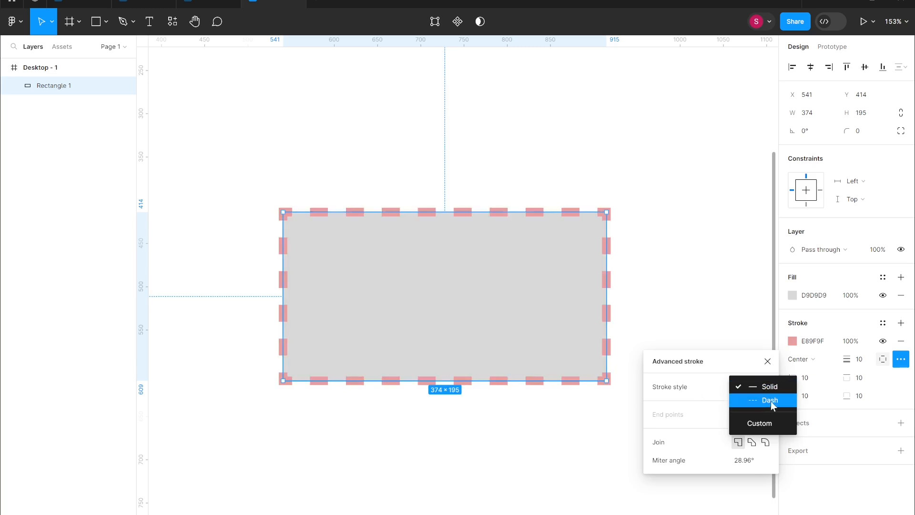
click(773, 404)
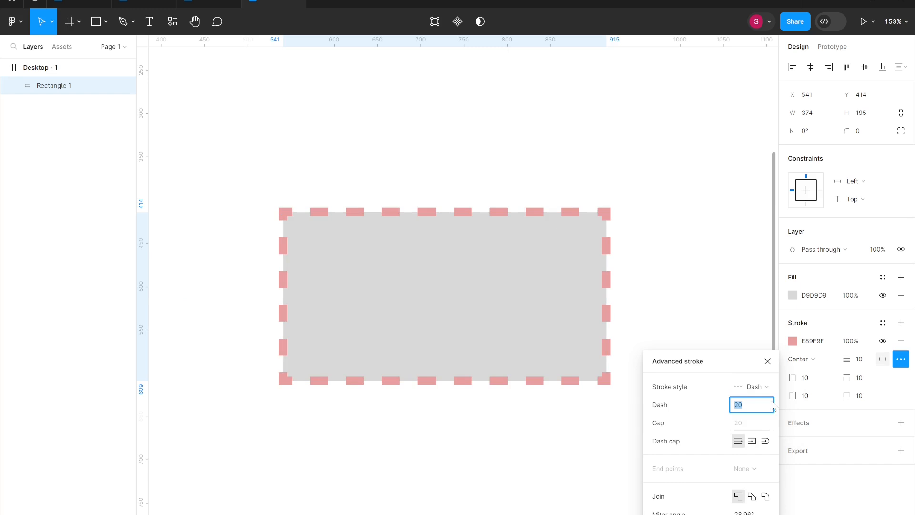
key(BackSpace)
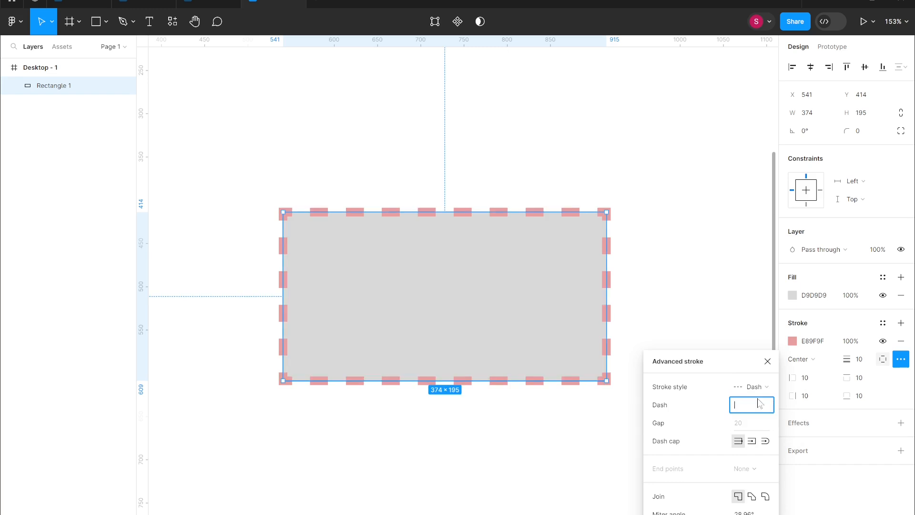
key(Return)
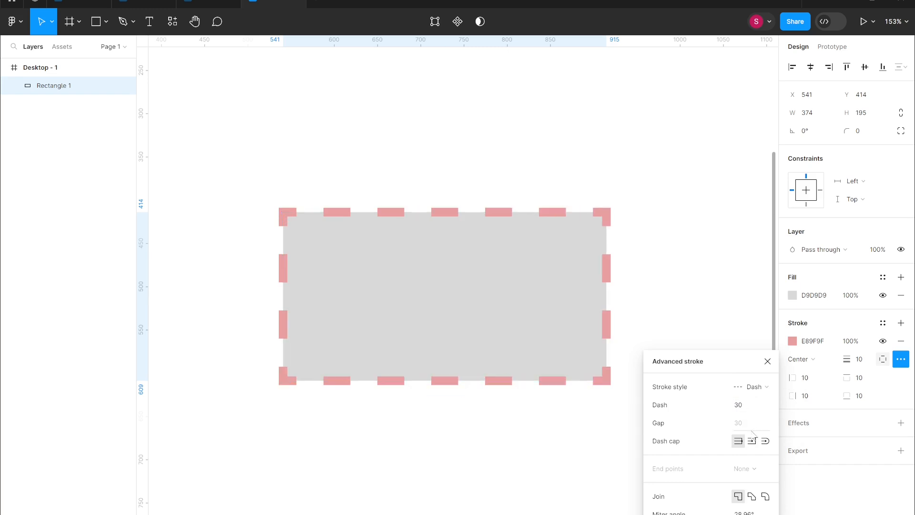
click(753, 420)
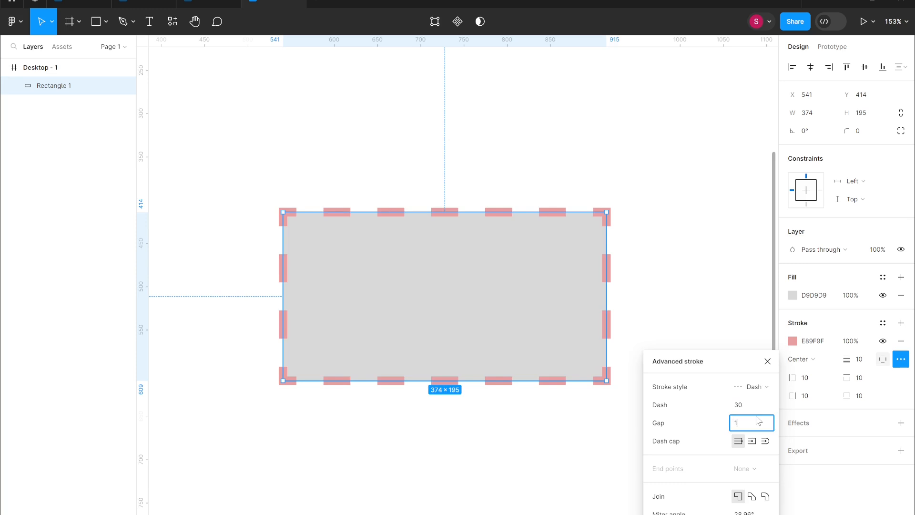
text(10)
key(Return)
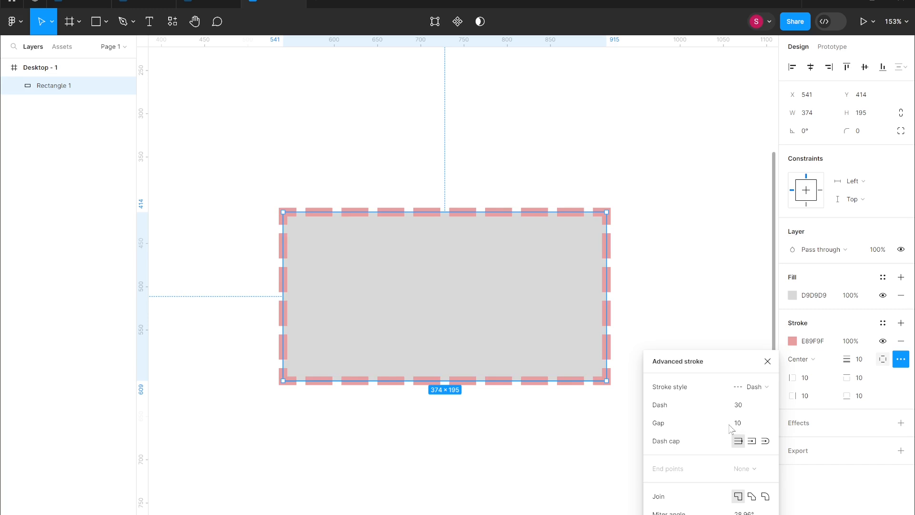
- Widen the gap between the dashes to 31 and give the dashes round caps
drag(730, 424, 754, 421)
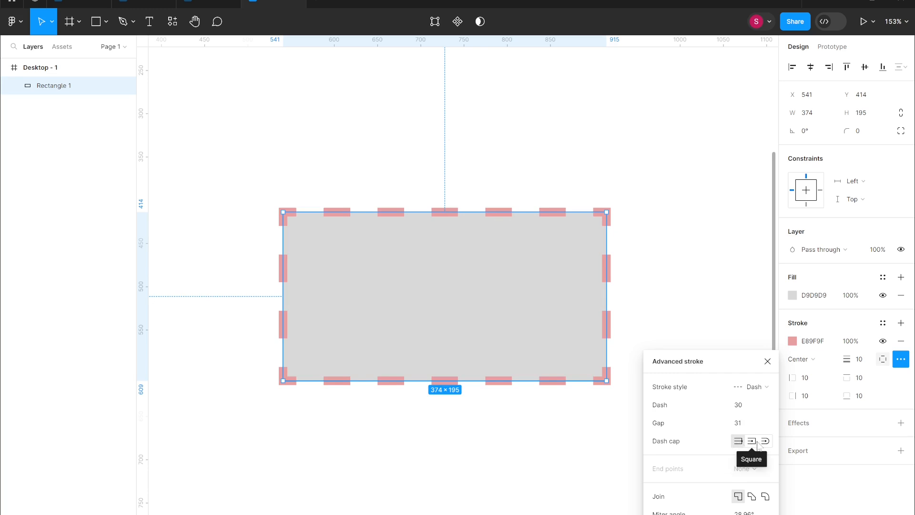
click(765, 442)
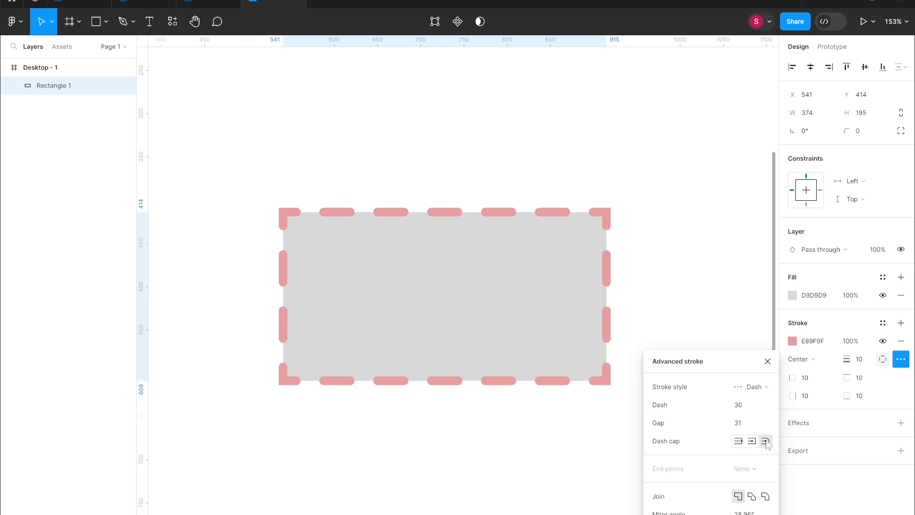
- Turn the stroke into dots with a dash length of 1 and a gap of 30, and try a different stroke position
click(759, 411)
text(1)
click(760, 426)
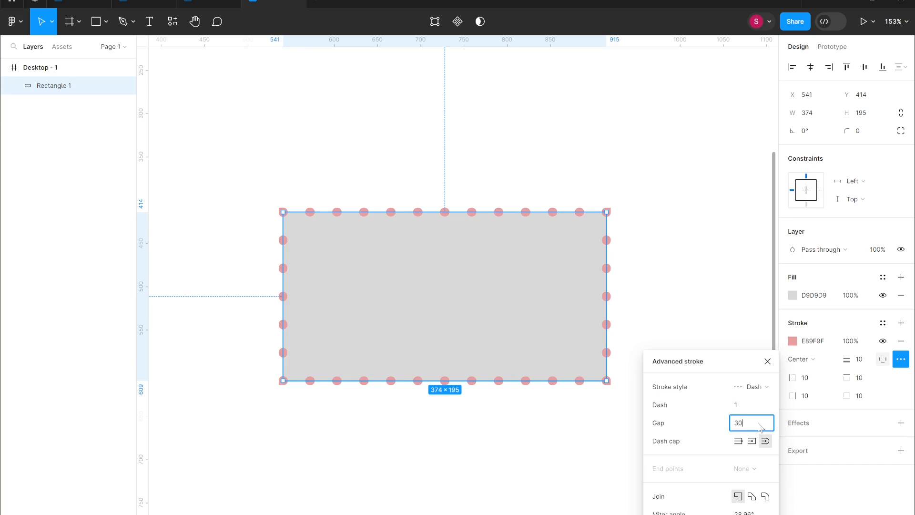
click(707, 411)
click(810, 360)
click(809, 374)
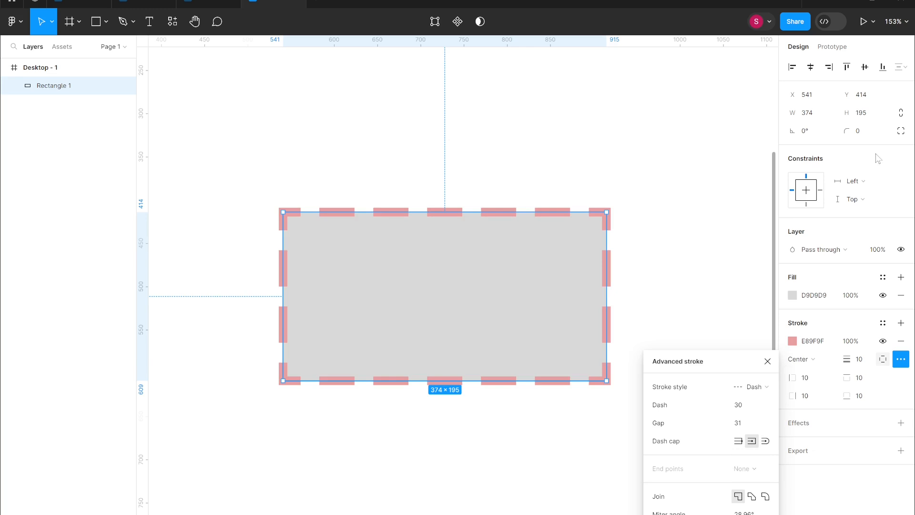
- Open the rectangle's individual corner radius settings and change the stroke's join to Bevel
click(901, 131)
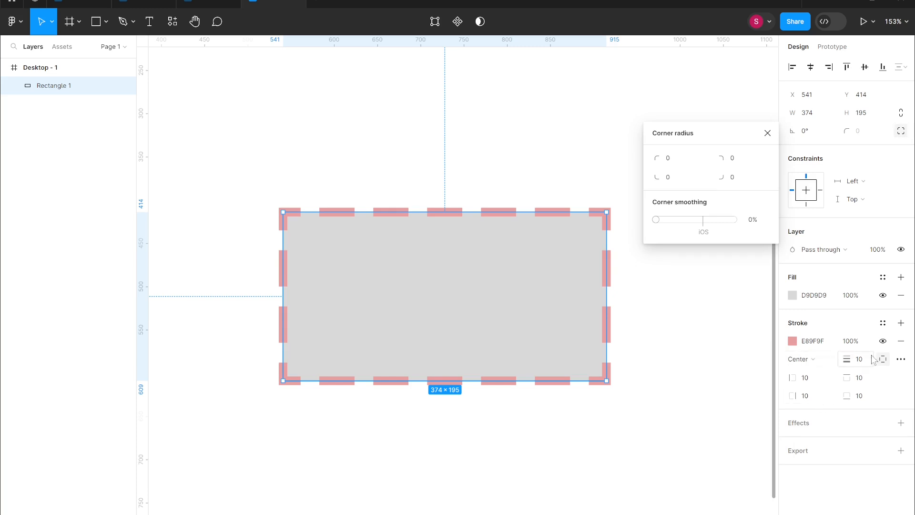
click(901, 359)
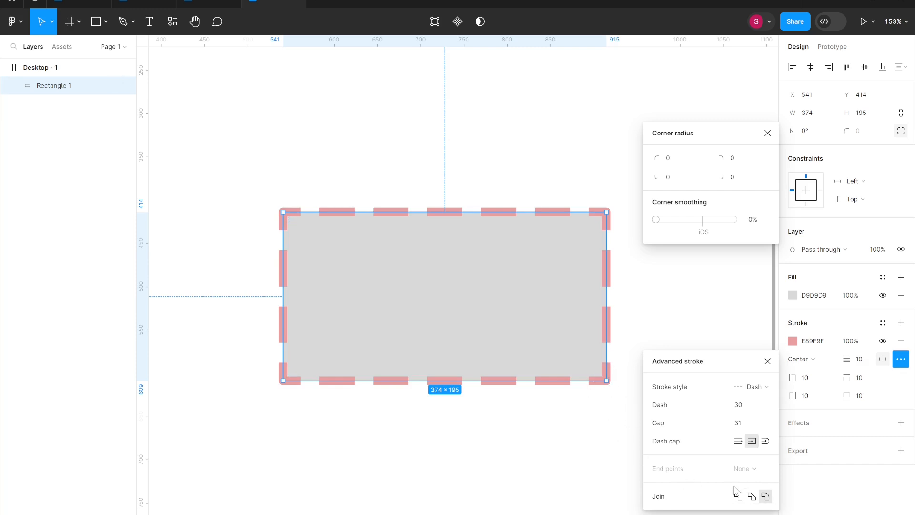
click(752, 497)
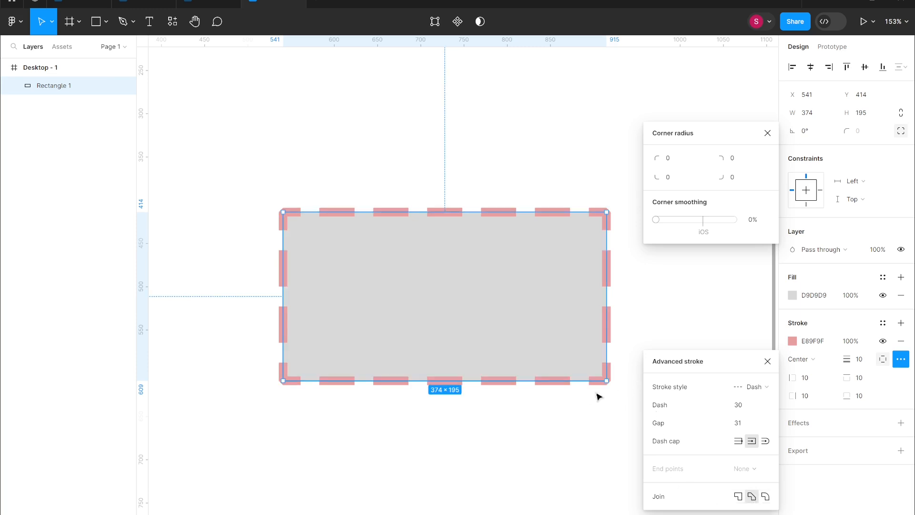
click(901, 359)
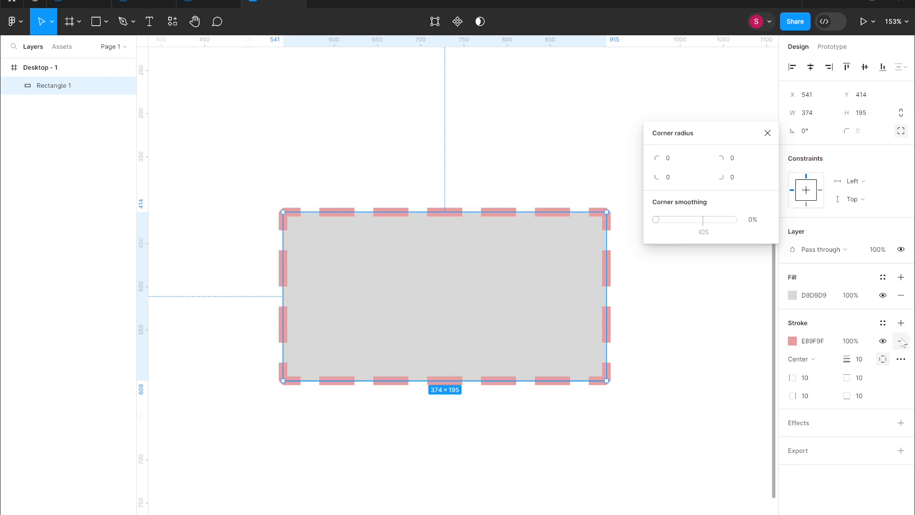
- Remove the stroke from the rectangle and add a Drop shadow effect, keeping that effect type
click(901, 341)
click(901, 350)
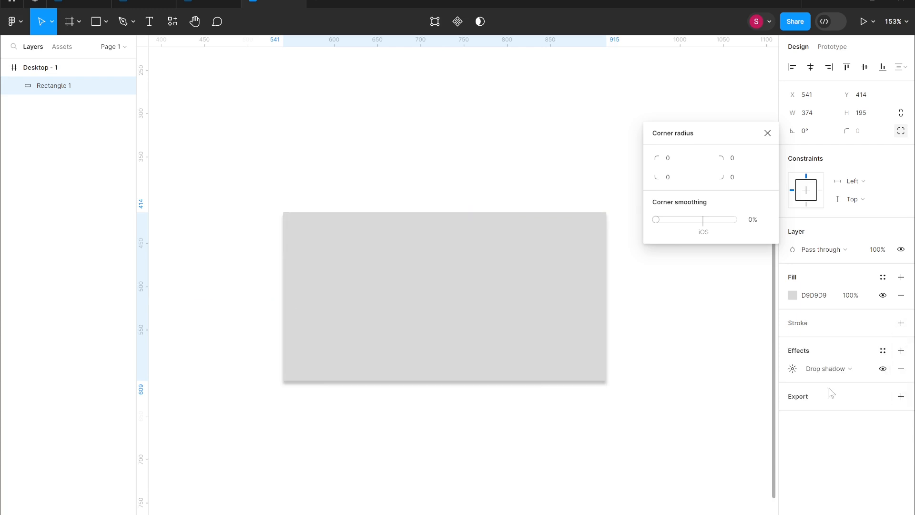
click(858, 369)
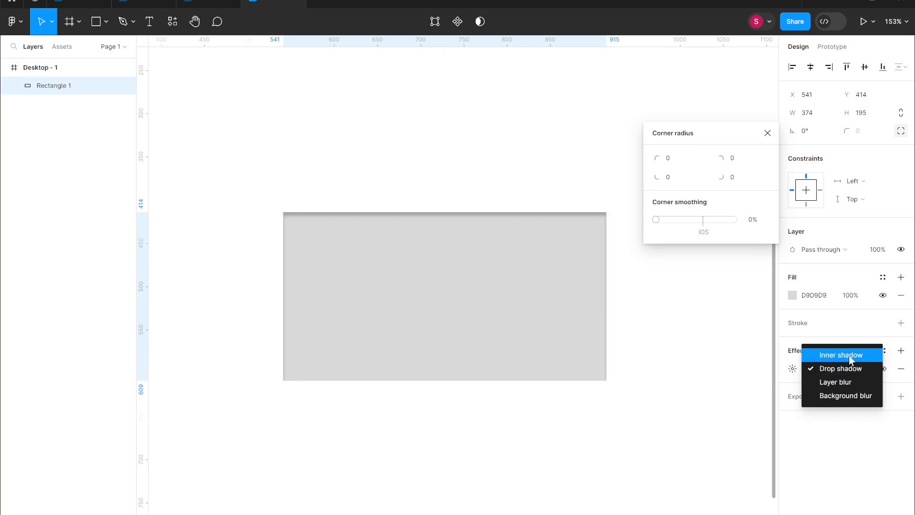
click(768, 139)
click(768, 139)
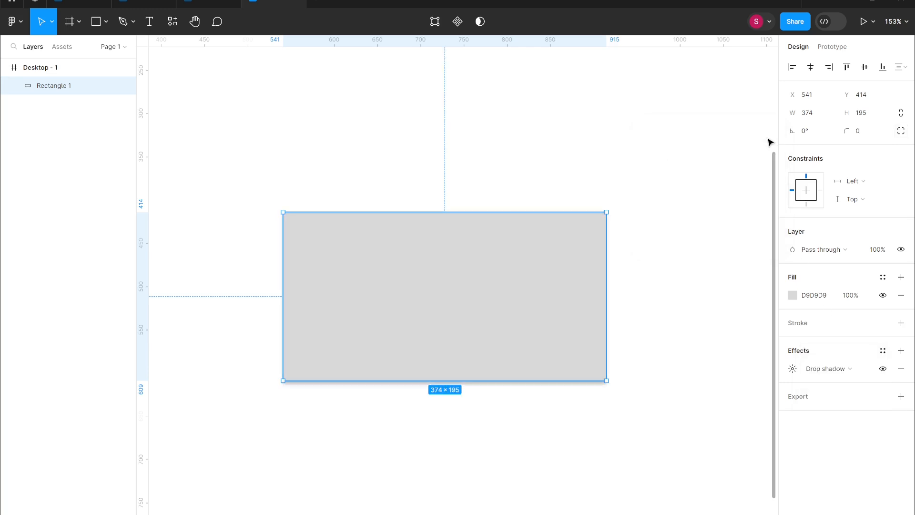
- Set the rectangle's drop shadow to offset X 25, Y 26, blur 19.1 and spread 10
click(857, 372)
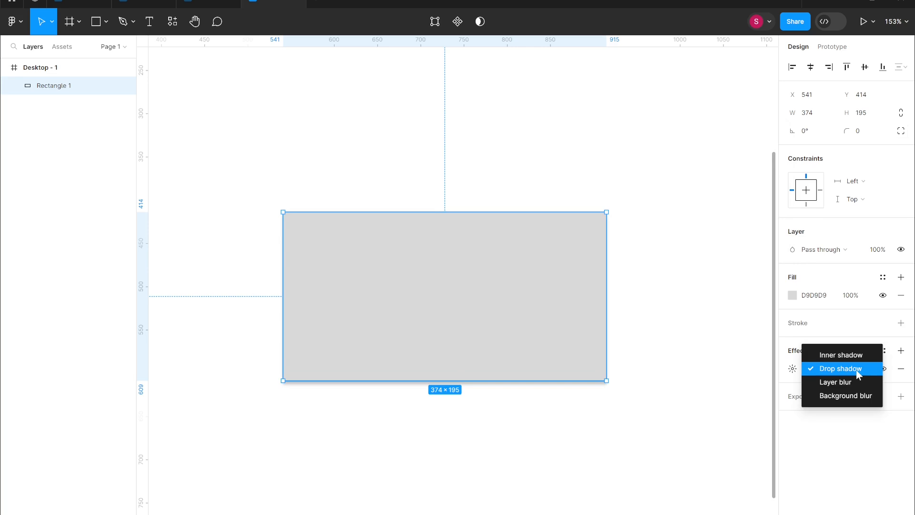
click(792, 370)
click(792, 370)
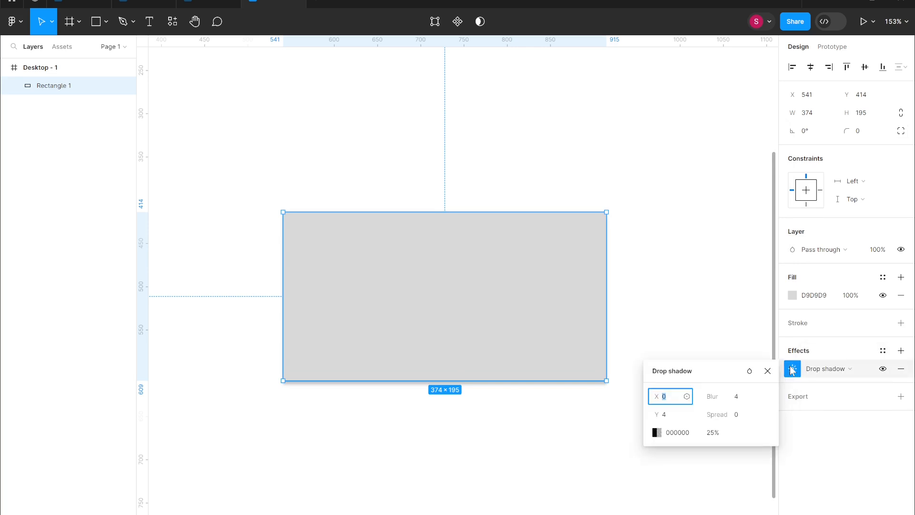
drag(654, 395, 676, 414)
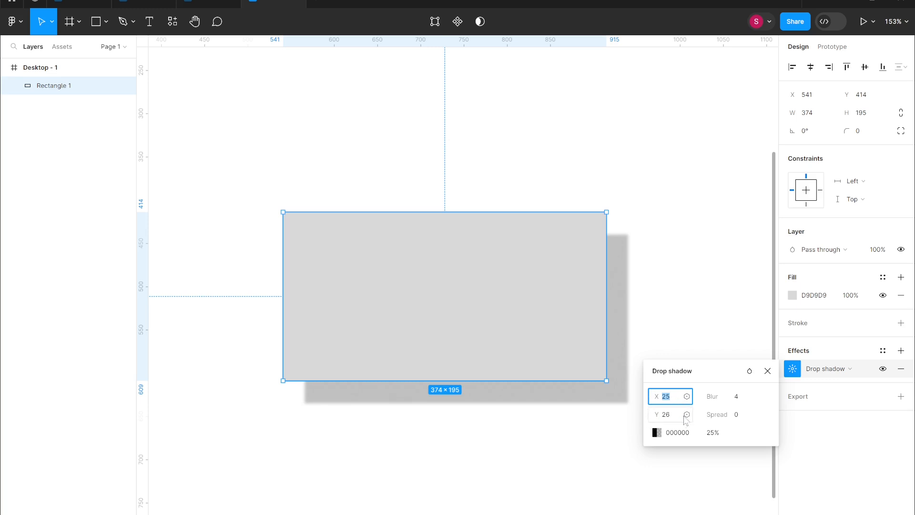
drag(711, 395, 880, 388)
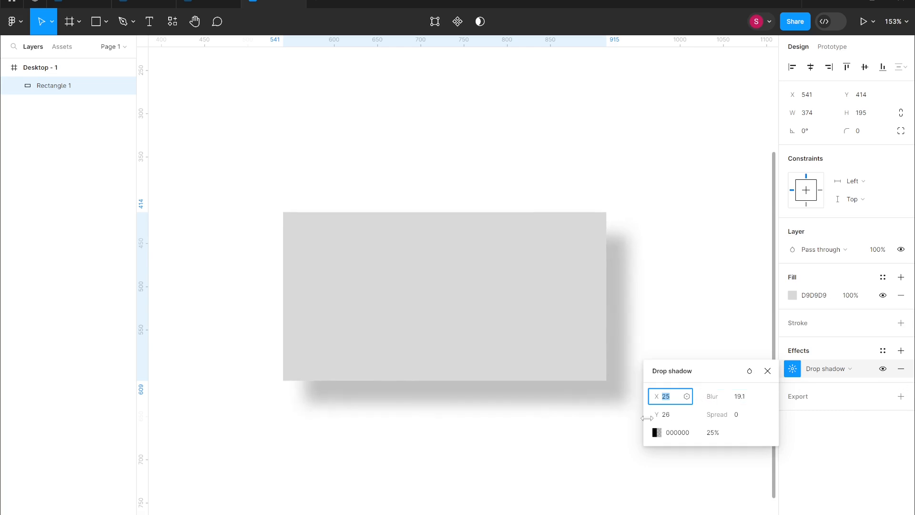
drag(706, 414, 719, 410)
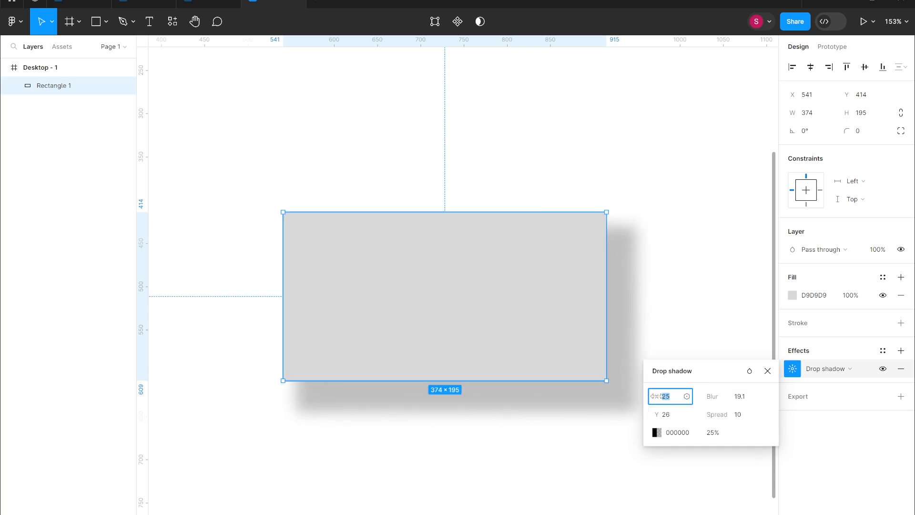
- Try a far drop shadow offset of X 204, Y 163 with a spread of 39 and a spread of 10
drag(656, 396, 831, 384)
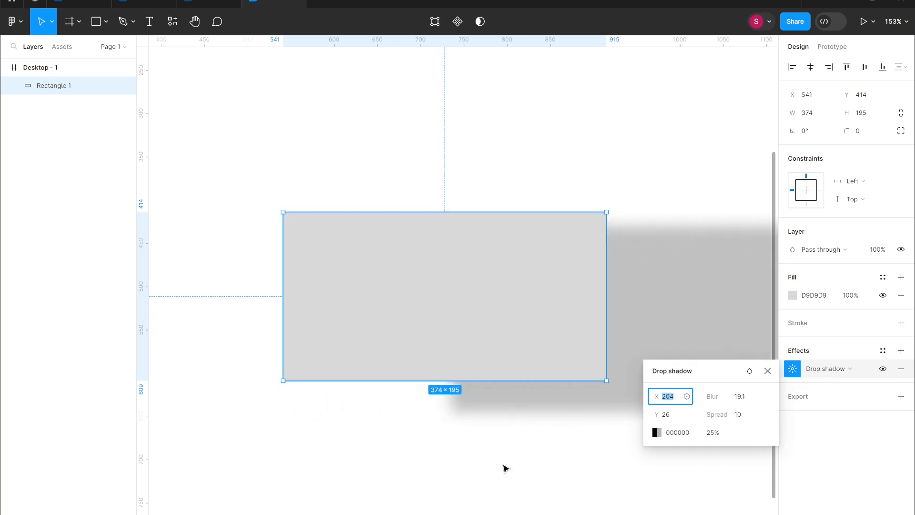
drag(657, 414, 810, 413)
mouse_move(718, 414)
mouse_down()
mouse_move(728, 415)
mouse_move(720, 414)
mouse_up()
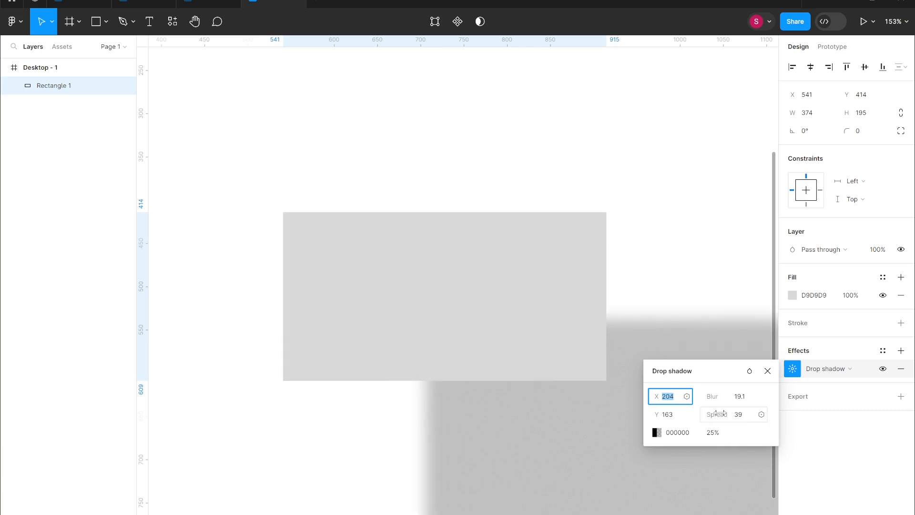
click(747, 418)
text(10)
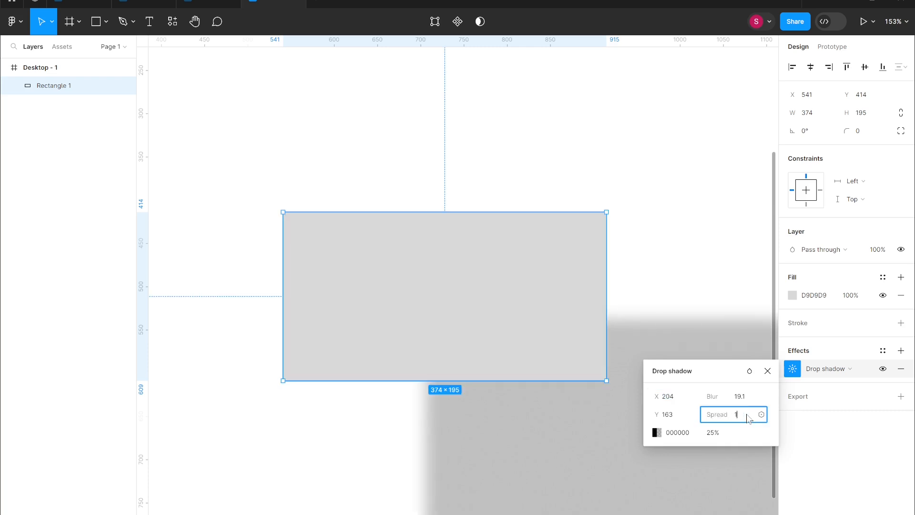
key(Return)
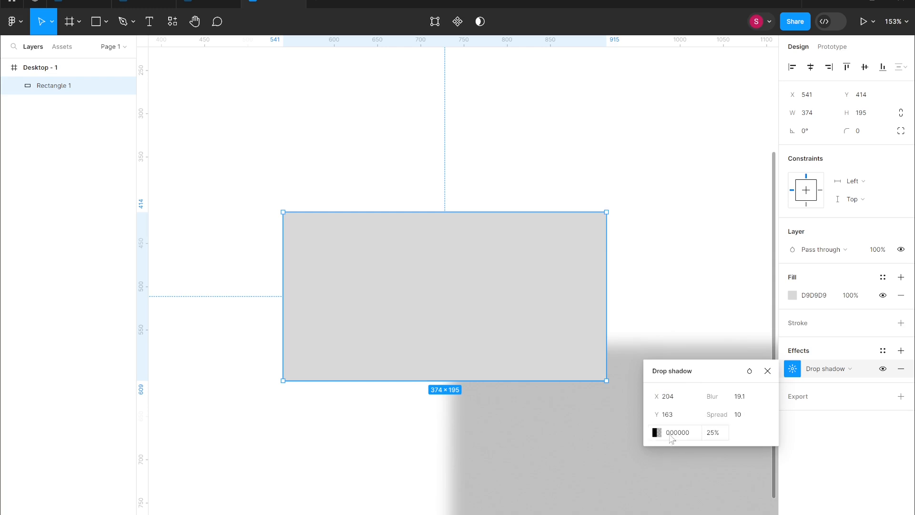
- Undo the latest offset and spread changes to the drop shadow
key(ctrl+z)
key(ctrl+z)
key(ctrl+z)
key(ctrl+z)
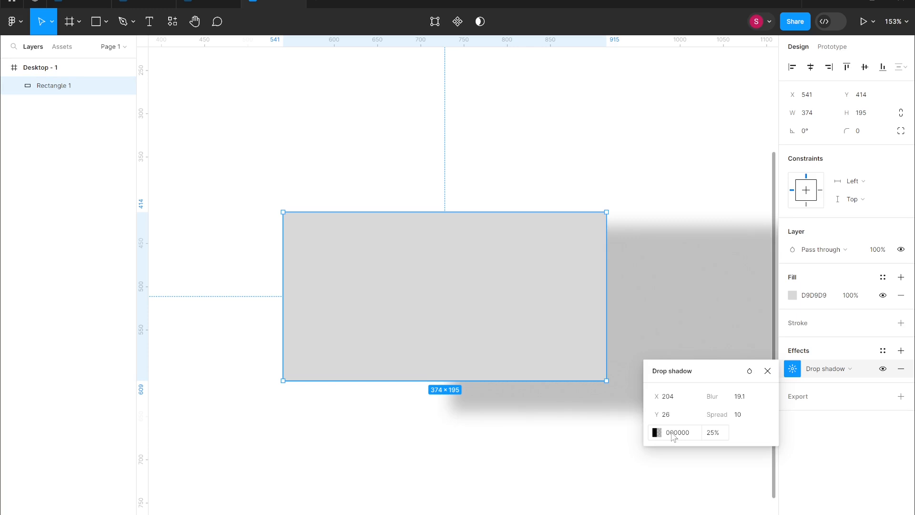
- Try the drop shadow colour at 100% opacity and undo that change
click(700, 433)
text(100)
key(Return)
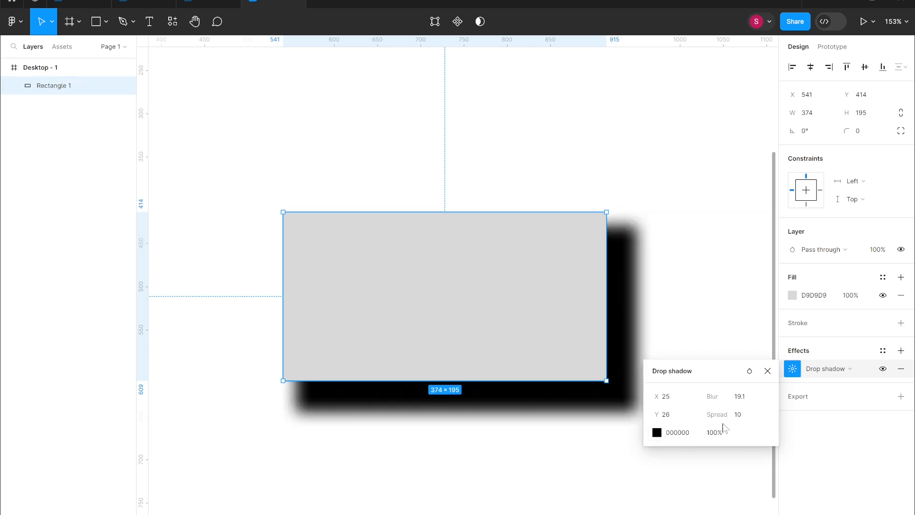
key(ctrl+z)
- Sharpen the drop shadow by setting its blur to 3
click(756, 399)
key(BackSpace)
text(3)
key(Return)
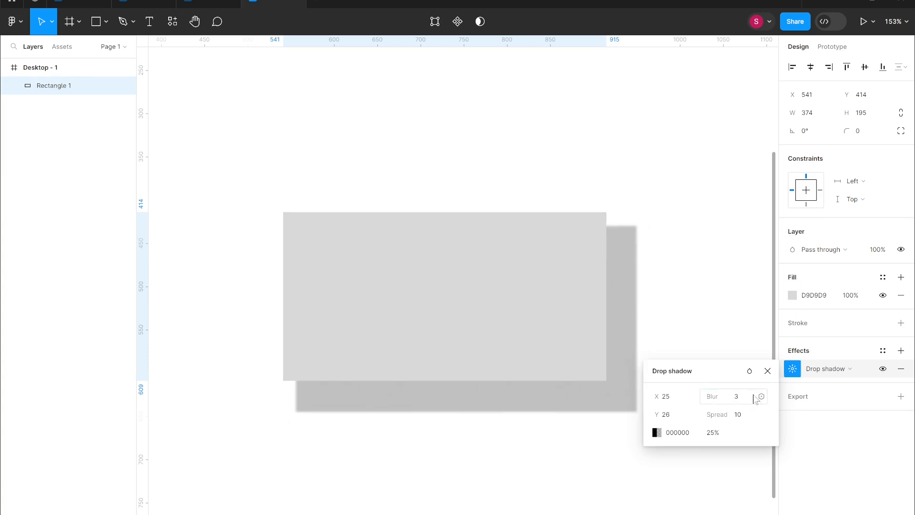
- Change the rectangle's effect to Background blur and raise its blur to 14.2
click(851, 369)
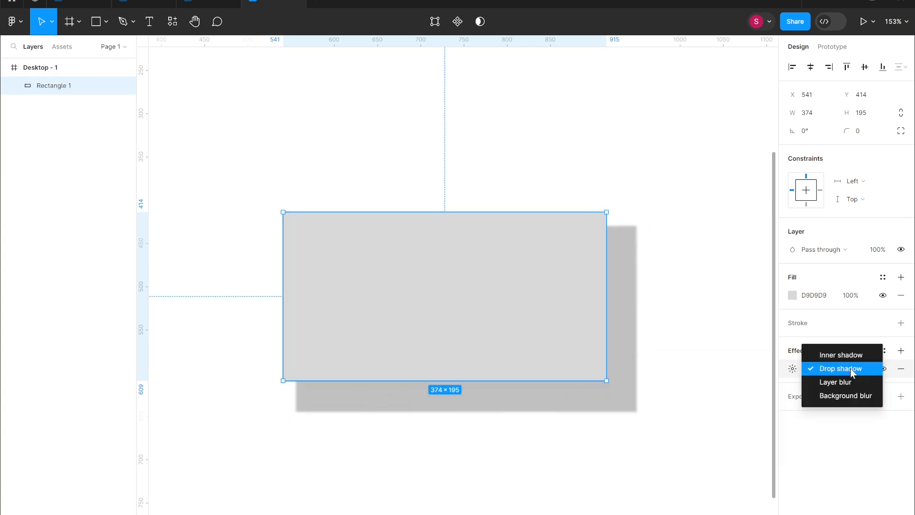
click(854, 399)
click(792, 369)
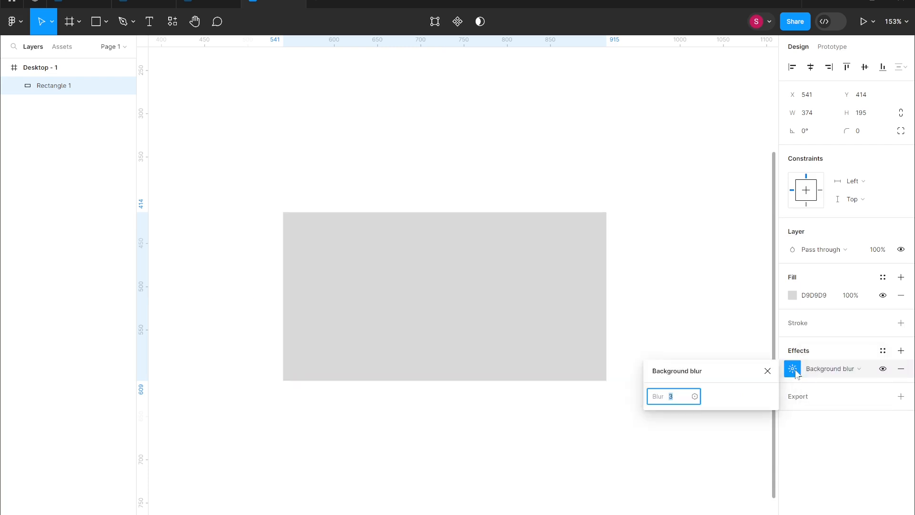
drag(651, 394, 777, 389)
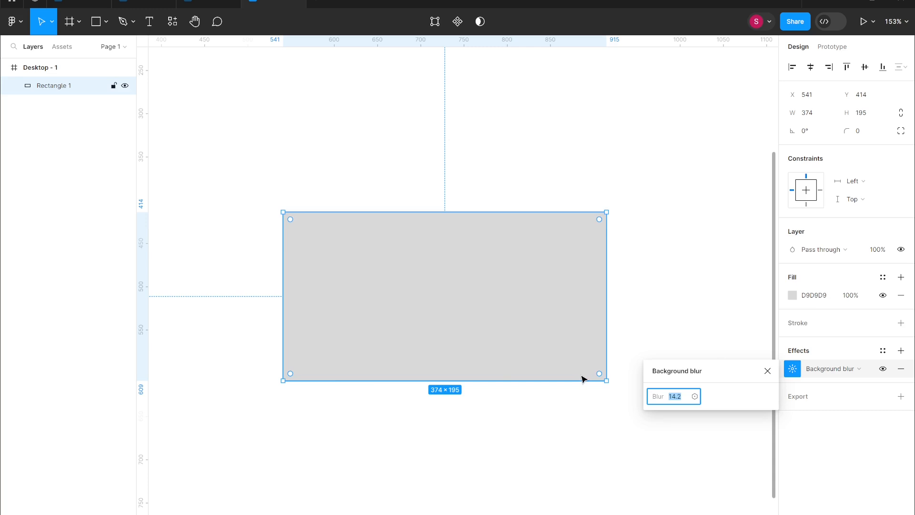
- Lower the opacity of the rectangle's fill to 40%
click(855, 299)
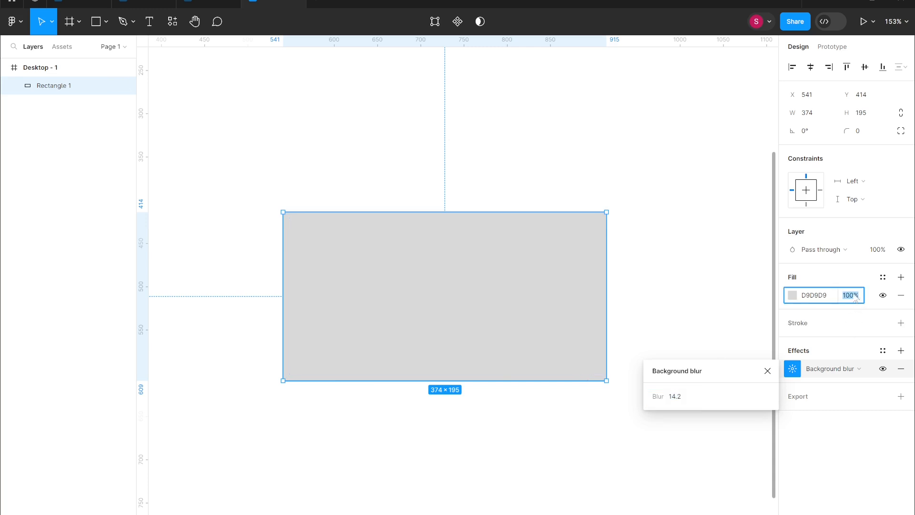
key(BackSpace)
text(40)
key(Return)
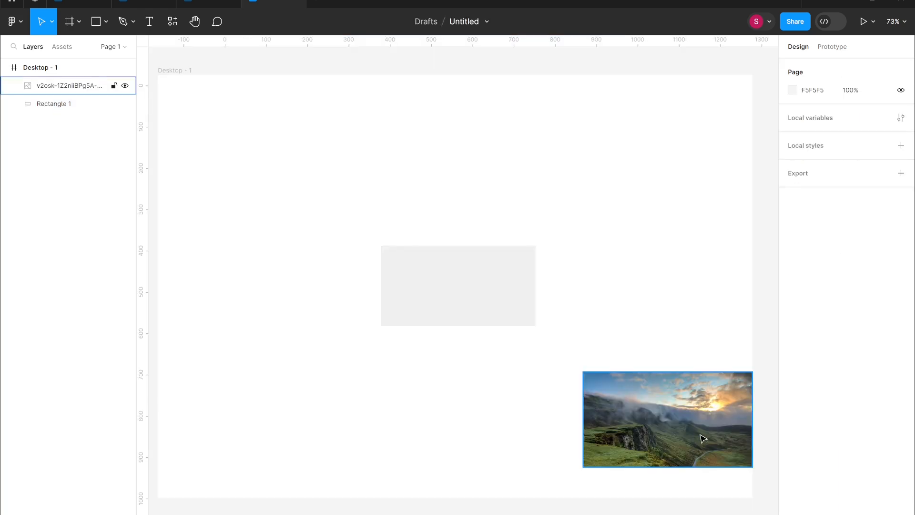
- Move the landscape image to the lower middle of the frame, and place the rectangle in front of it, overlapping the image
drag(703, 438, 507, 404)
drag(498, 294, 550, 298)
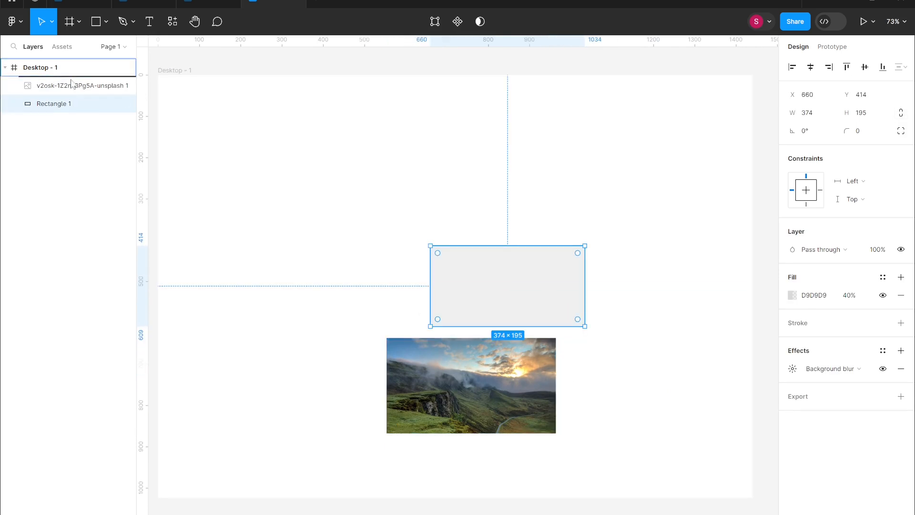
key(ctrl+])
drag(530, 277, 493, 379)
scroll(525, 429, up, 5)
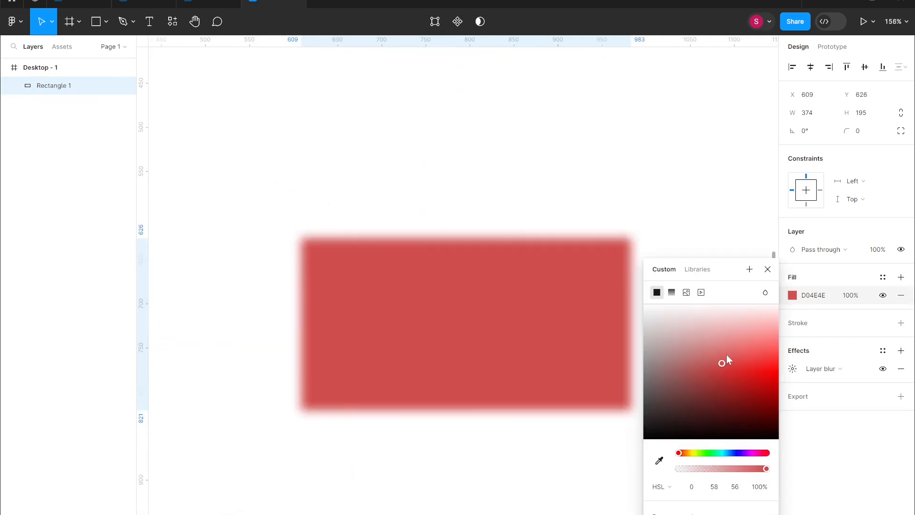
- Lighten the rectangle's red fill to E18383 and adjust the amount of its Layer blur
drag(724, 365, 727, 345)
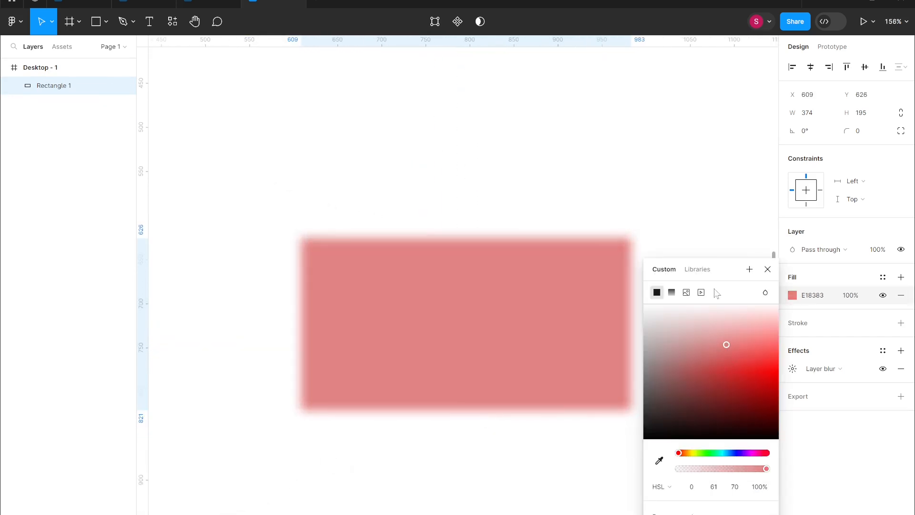
click(767, 270)
click(605, 351)
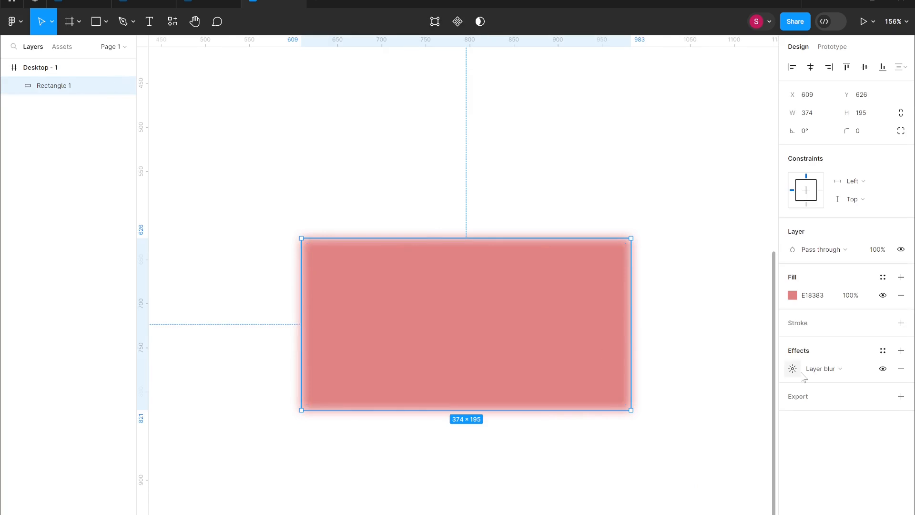
click(793, 369)
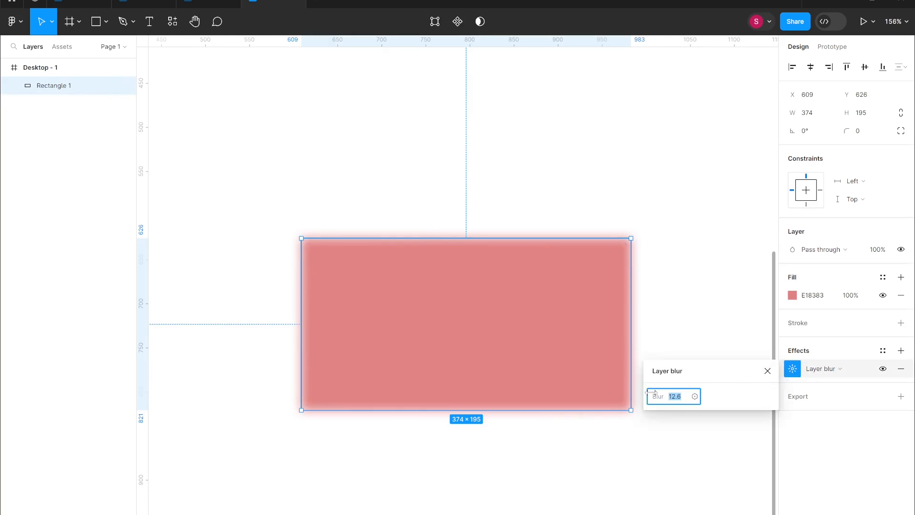
drag(657, 392, 711, 382)
- Add a 1x PNG export setting to the rectangle, show its export preview and deselect the rectangle
click(877, 404)
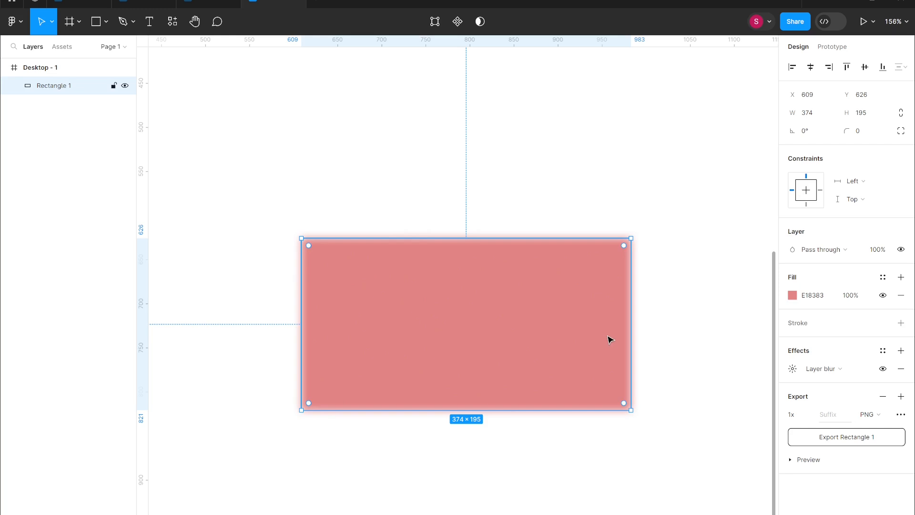
click(795, 462)
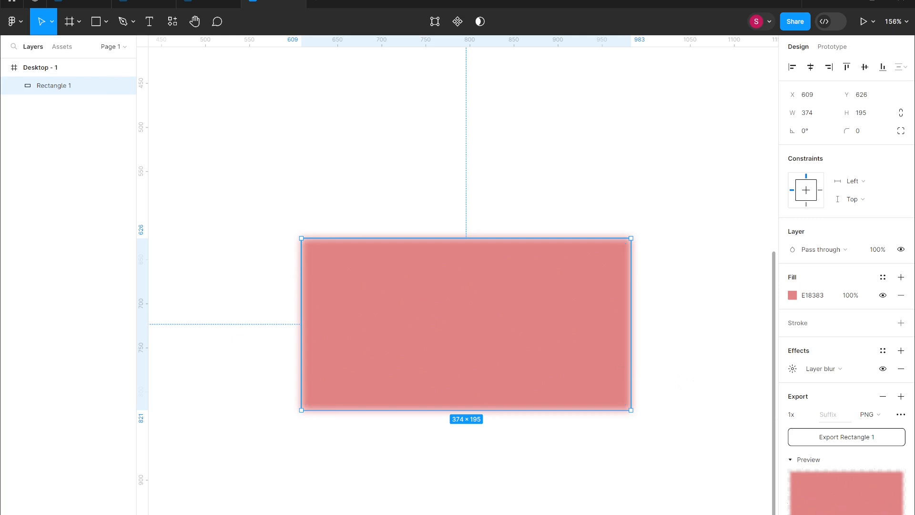
click(579, 494)
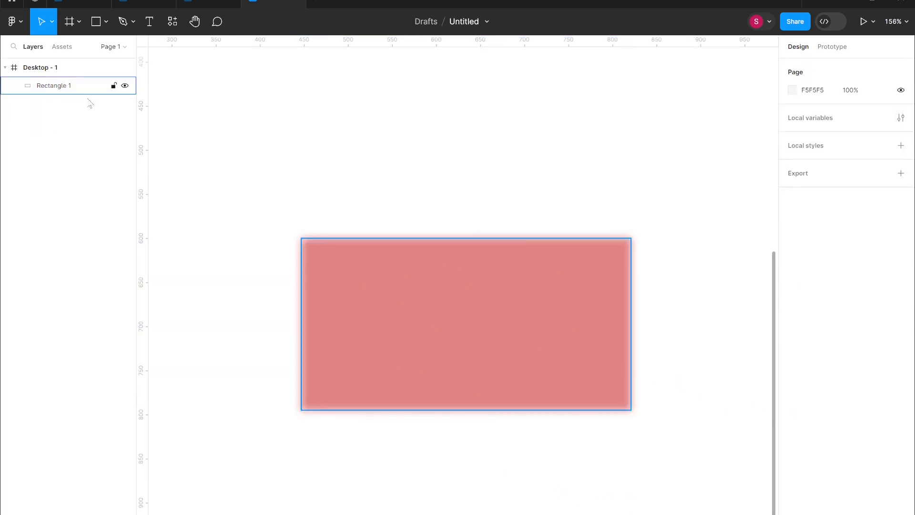
- Give the Desktop - 1 frame an export setting and try the JPG, SVG and PDF formats
click(52, 70)
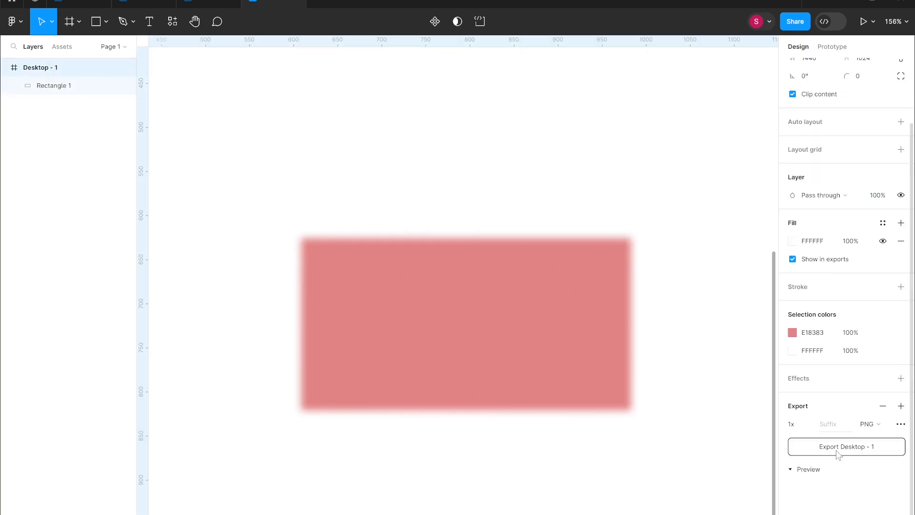
click(874, 424)
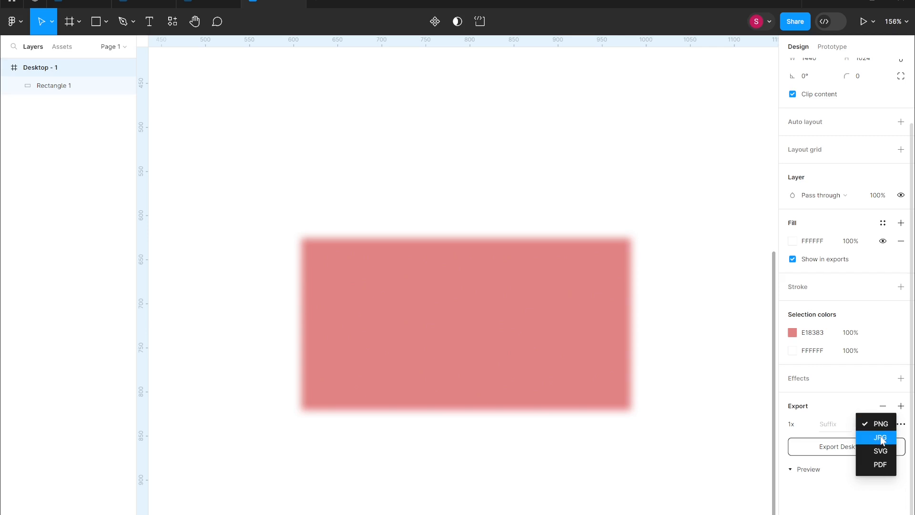
click(881, 438)
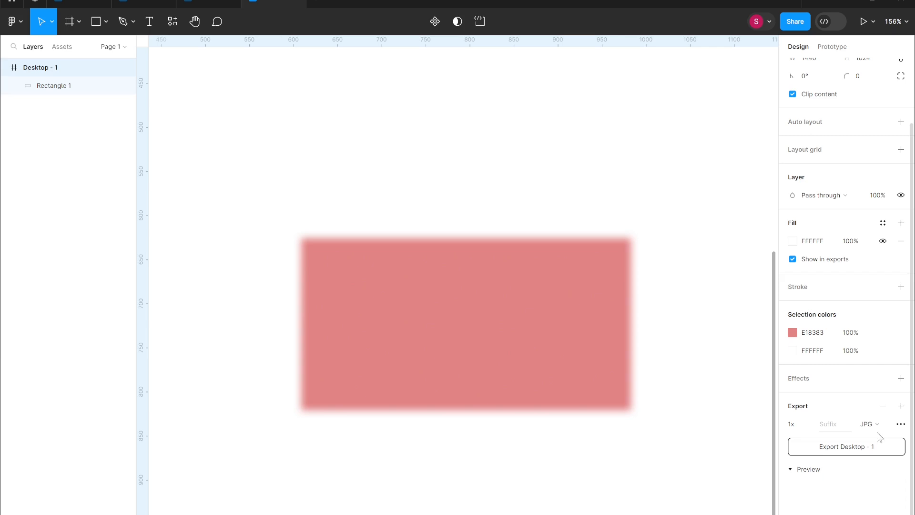
click(878, 427)
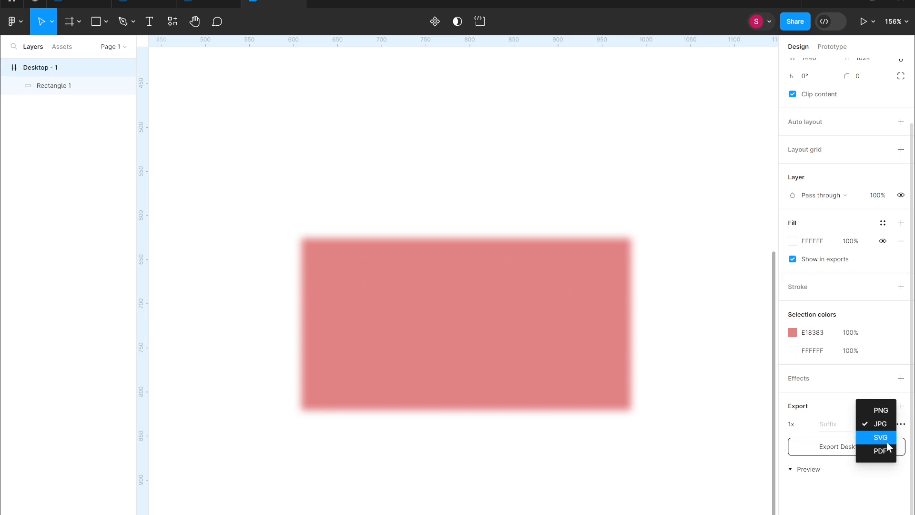
click(883, 438)
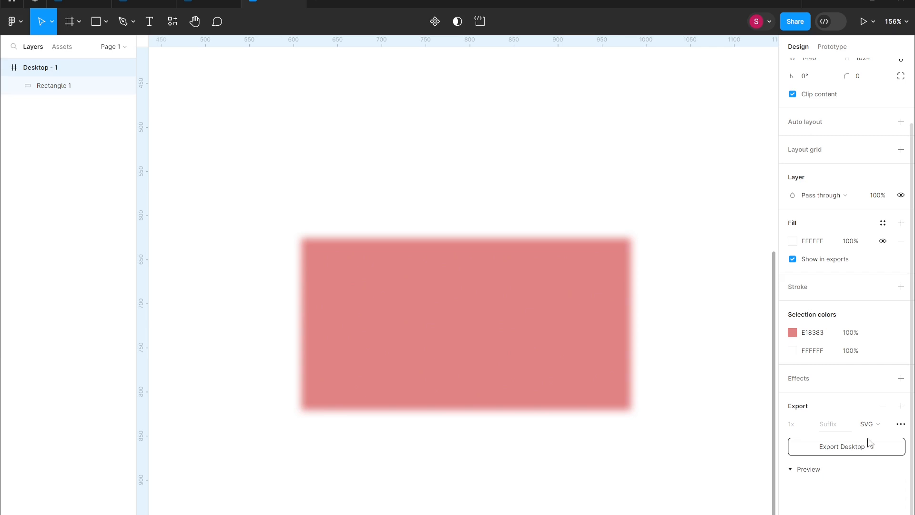
click(868, 423)
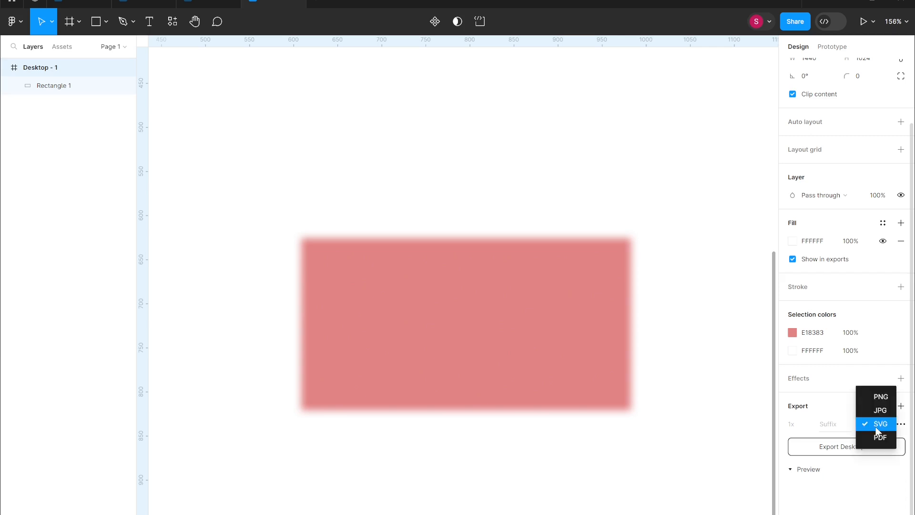
click(879, 435)
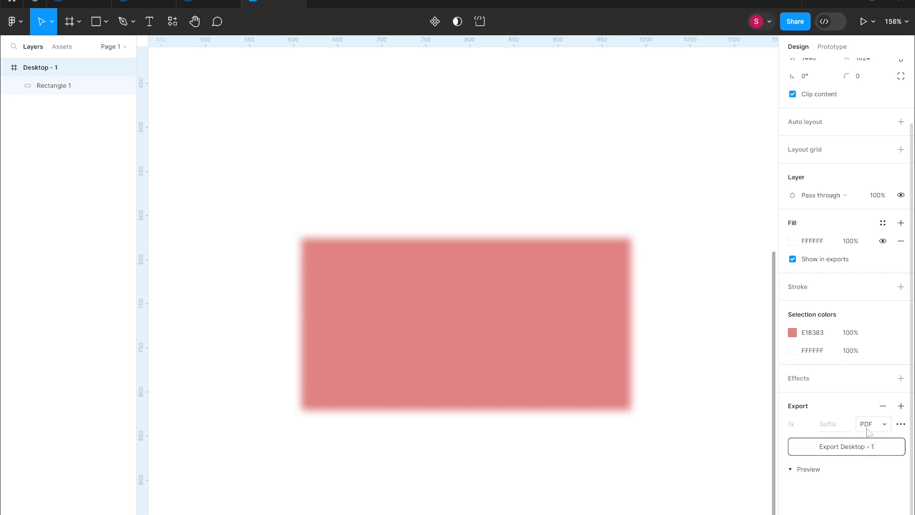
- Set the frame's export format to PNG at 2x scale
click(868, 423)
click(878, 387)
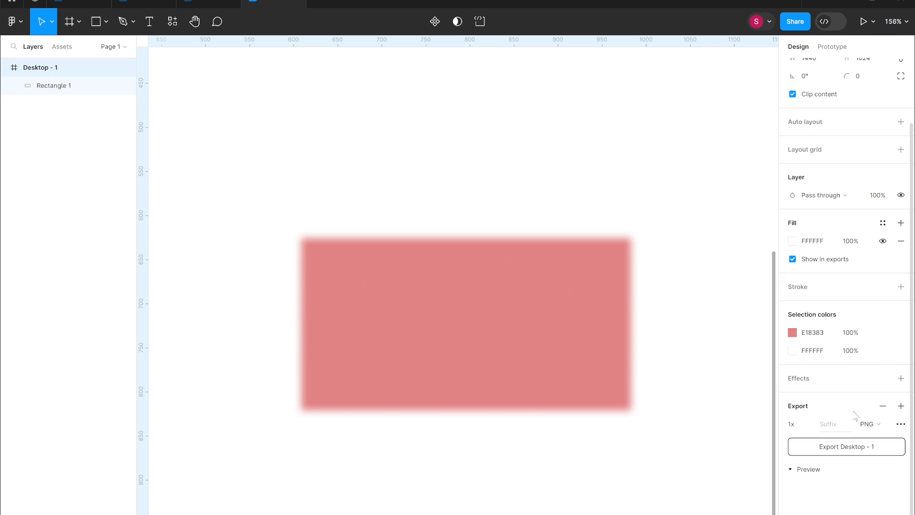
click(812, 427)
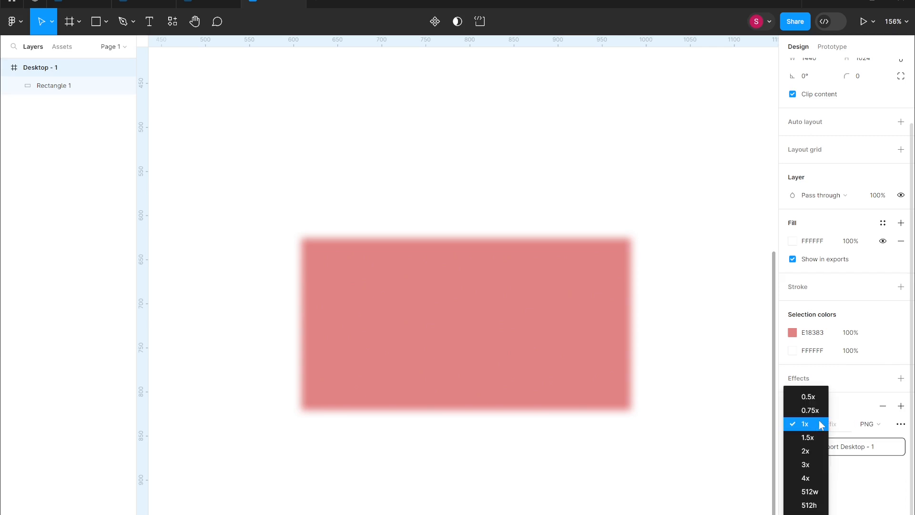
click(811, 451)
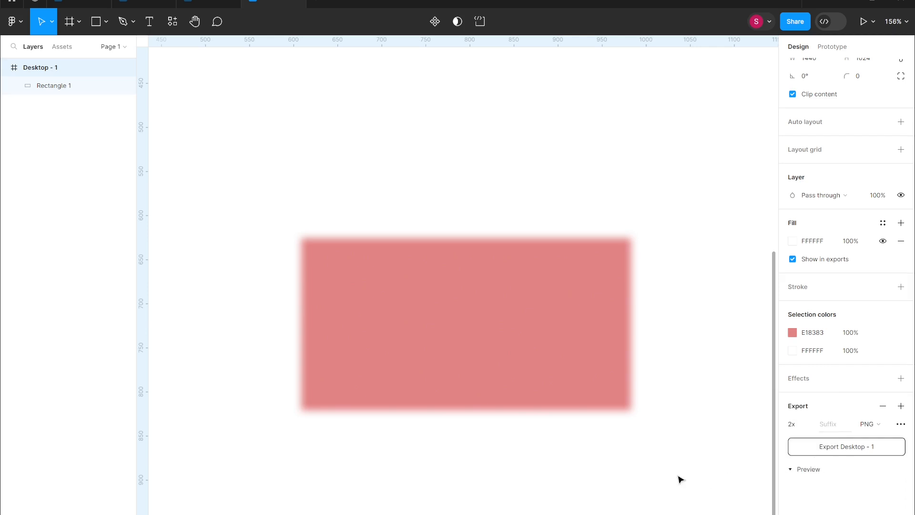
- Set the rectangle's export scale to 2x and remove its export setting
click(533, 366)
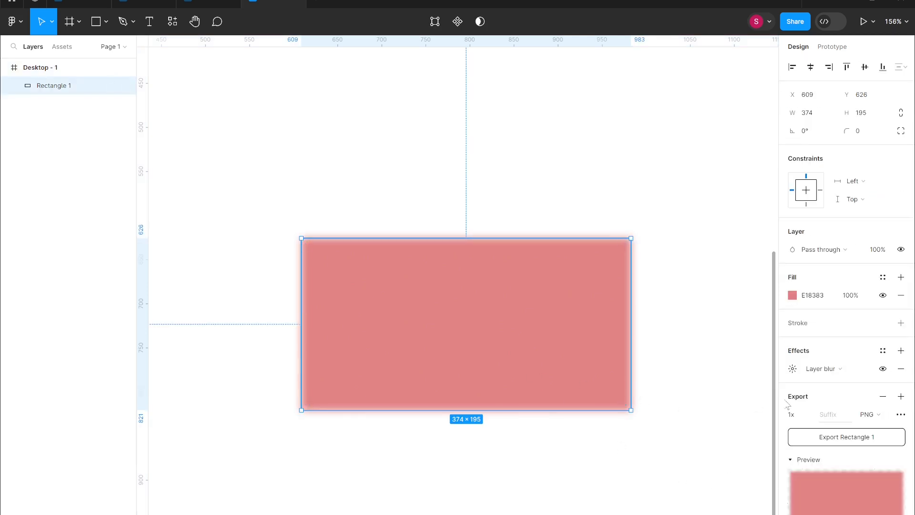
click(812, 417)
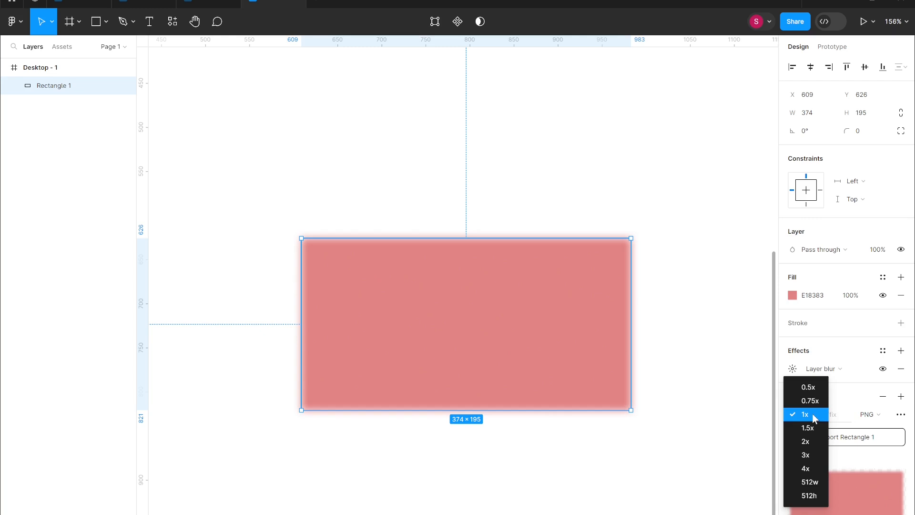
click(811, 441)
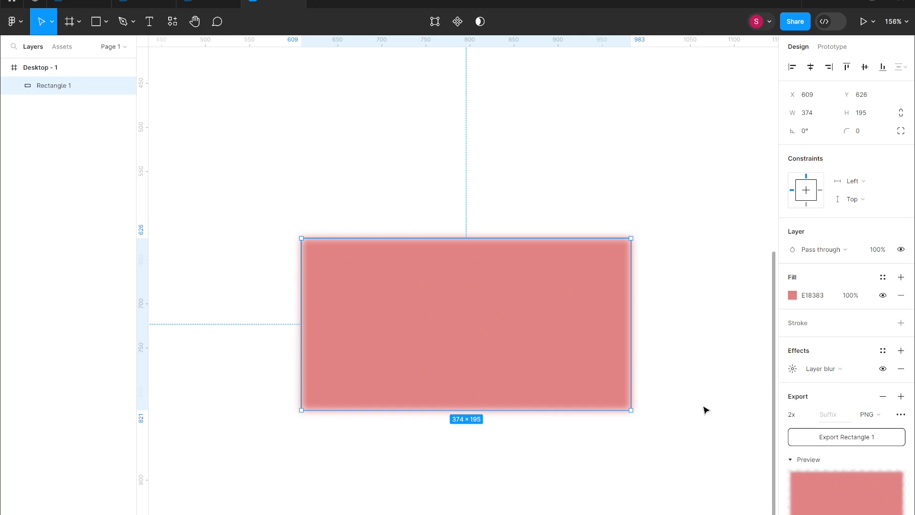
click(884, 397)
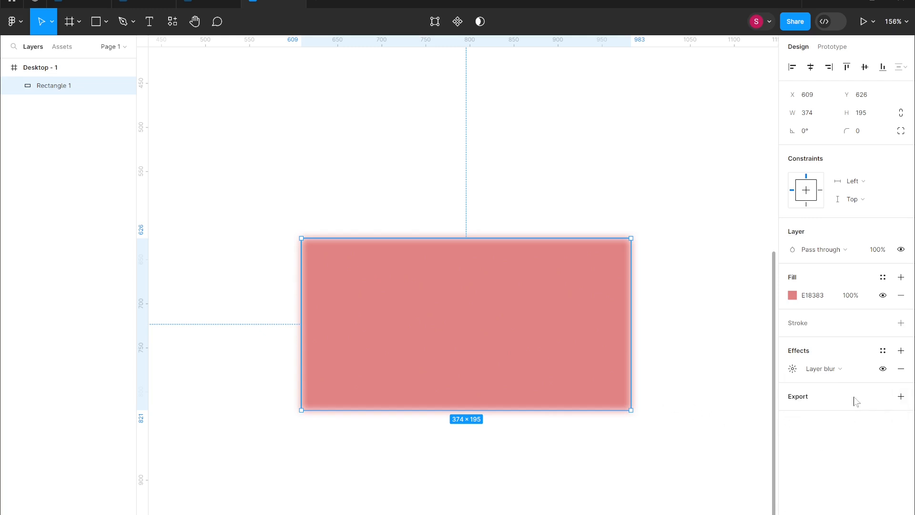
- Add an Android Small frame from the phone presets beside the Desktop - 1 frame
scroll(428, 357, down, 5)
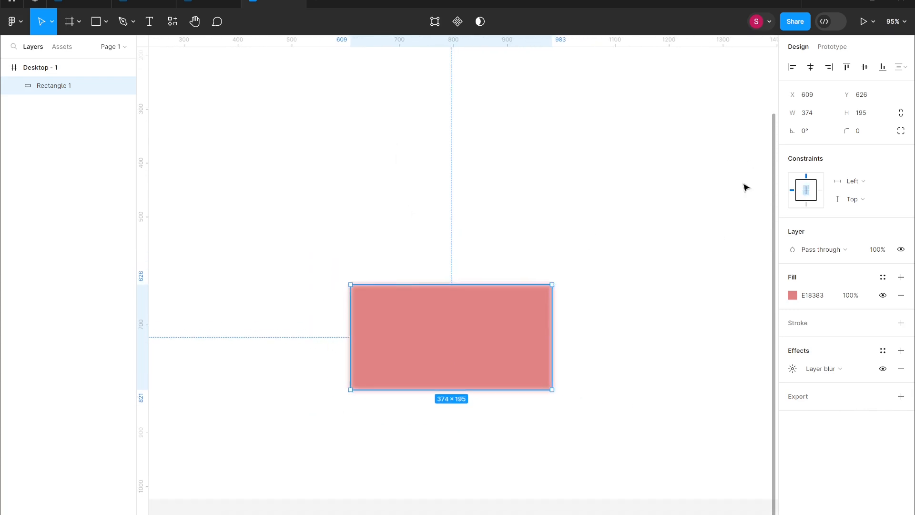
scroll(382, 400, down, 5)
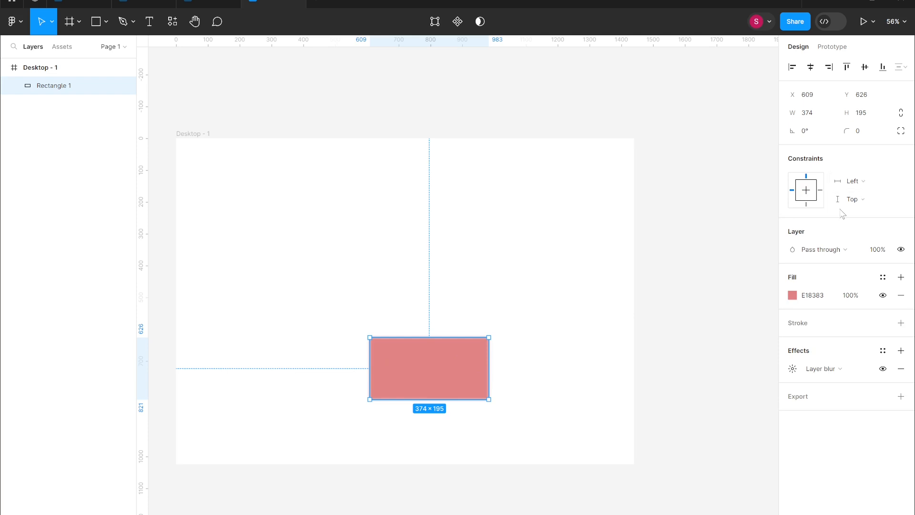
scroll(744, 215, up, 3)
scroll(744, 215, right, 7)
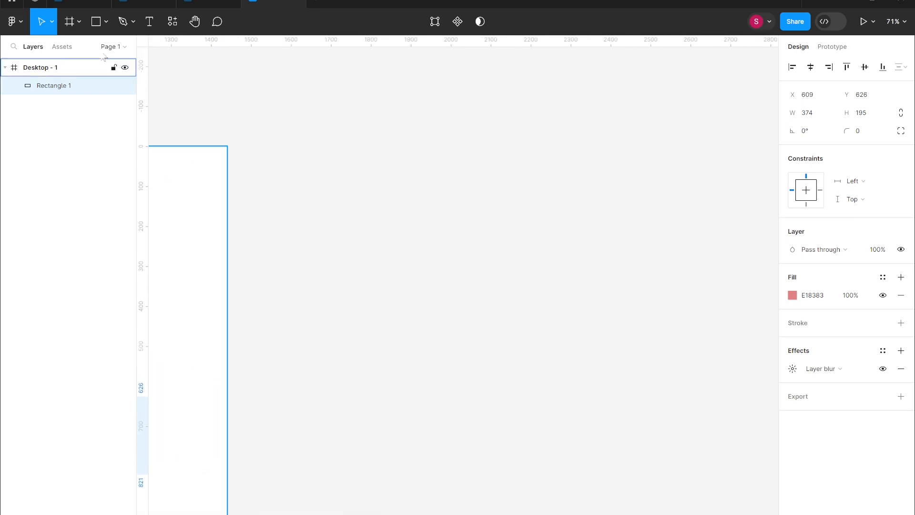
click(82, 30)
click(96, 50)
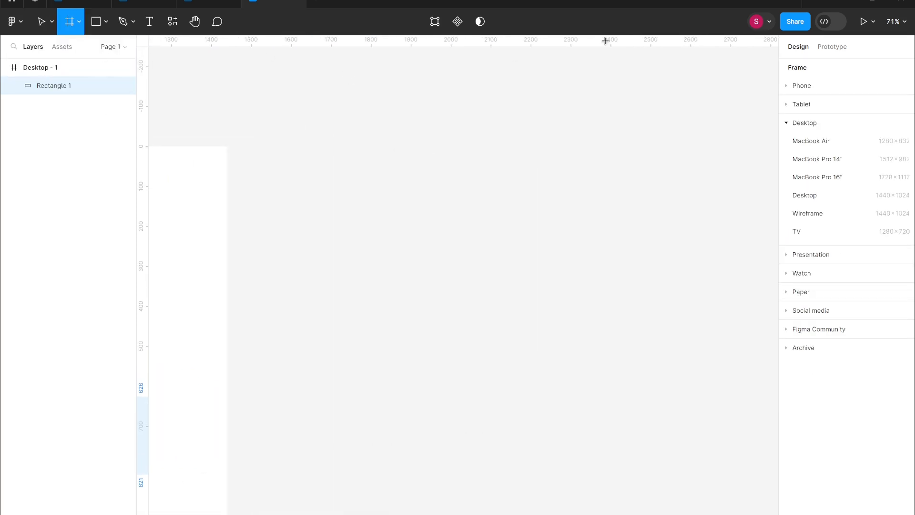
click(816, 92)
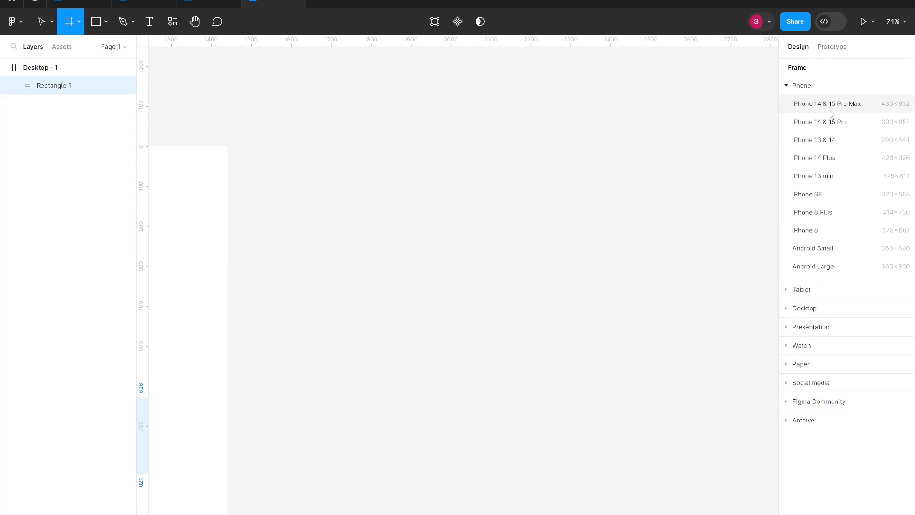
click(820, 248)
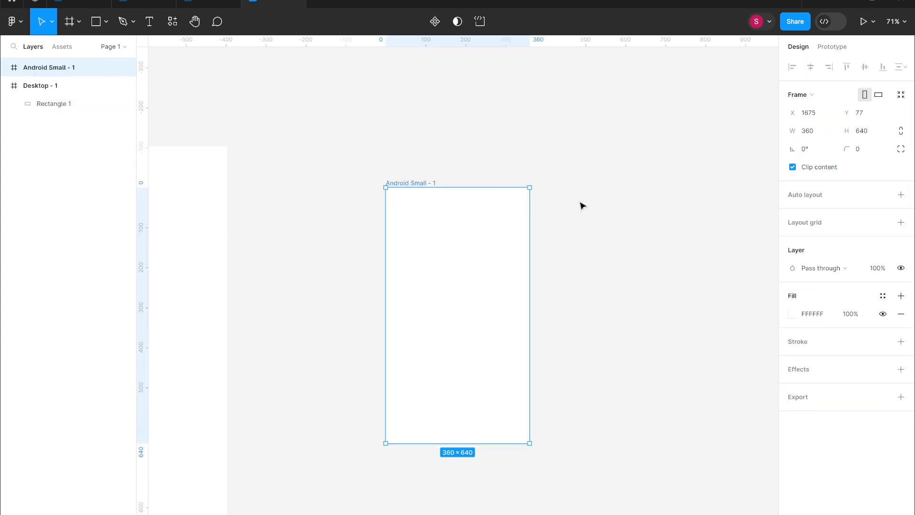
- Draw a square about 63 × 63 near the Android frame's upper-right corner and shift it to about X 261, Y 54
click(106, 22)
click(96, 49)
drag(532, 224, 578, 269)
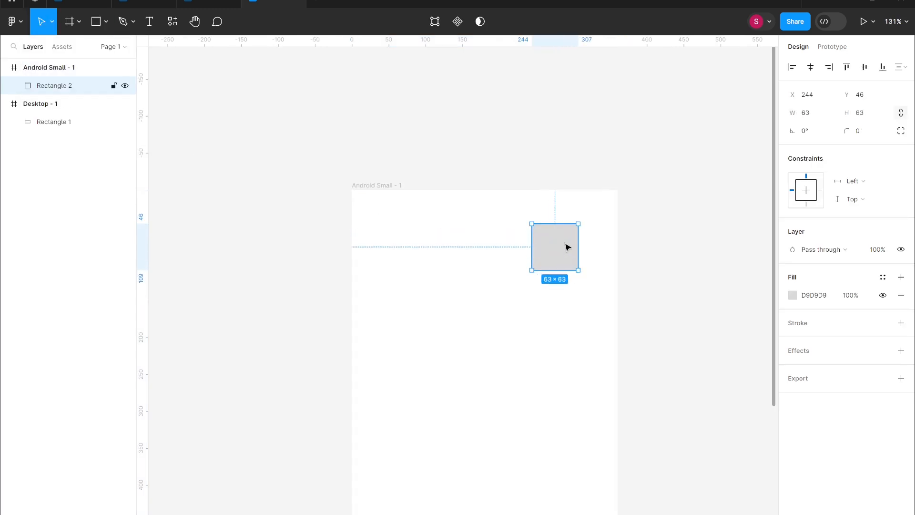
scroll(567, 272, down, 3)
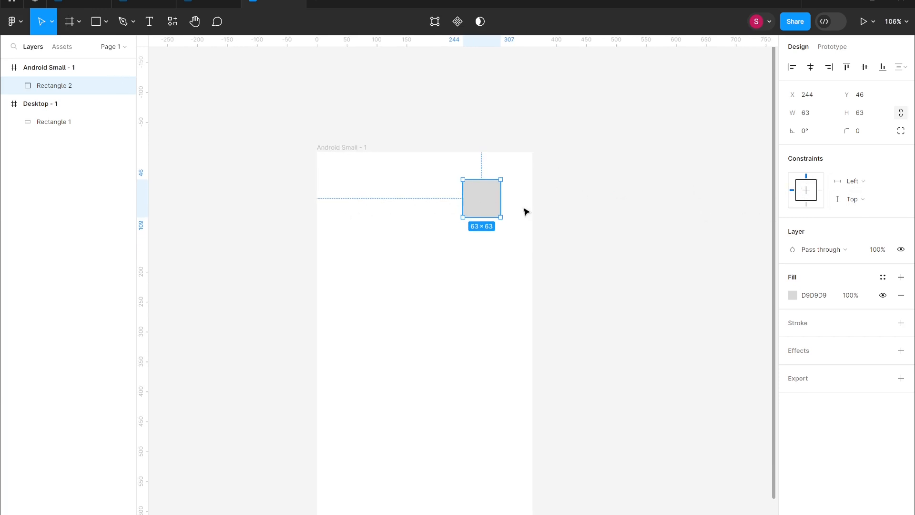
mouse_move(479, 210)
mouse_down()
mouse_move(500, 208)
mouse_move(488, 212)
mouse_up()
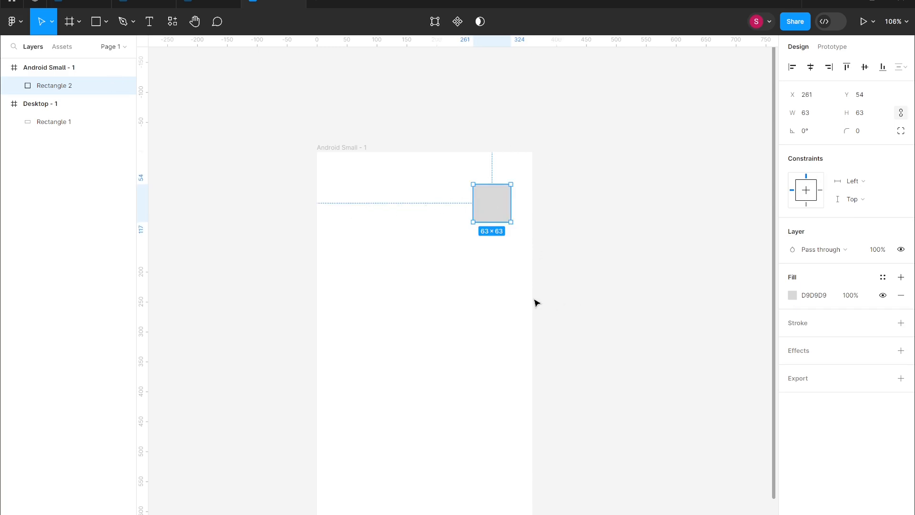
click(510, 309)
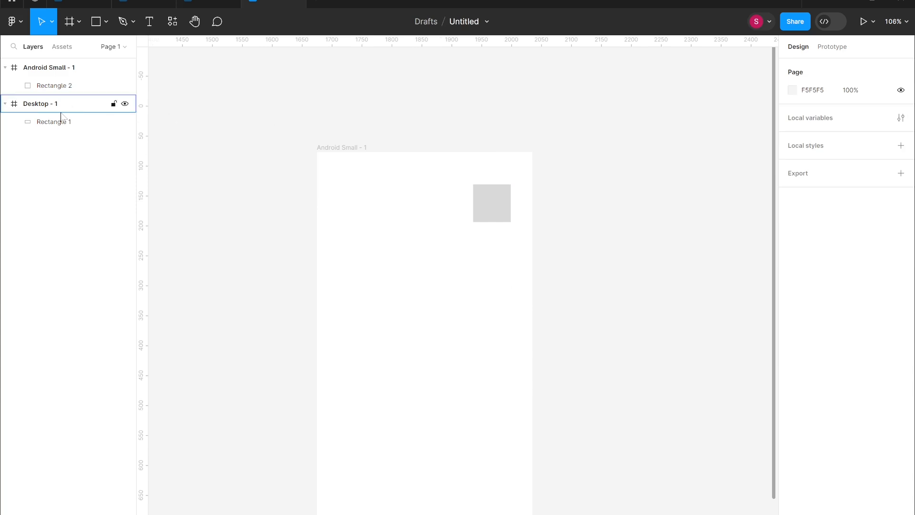
- Try widening the Android Small - 1 frame to about 620 and stretching its top edge upward, and undo the resizing
click(62, 68)
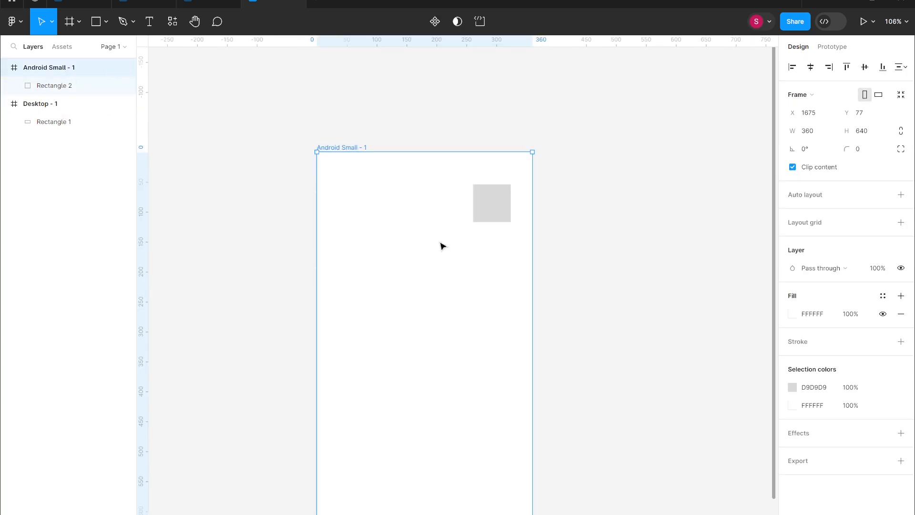
drag(532, 270, 689, 279)
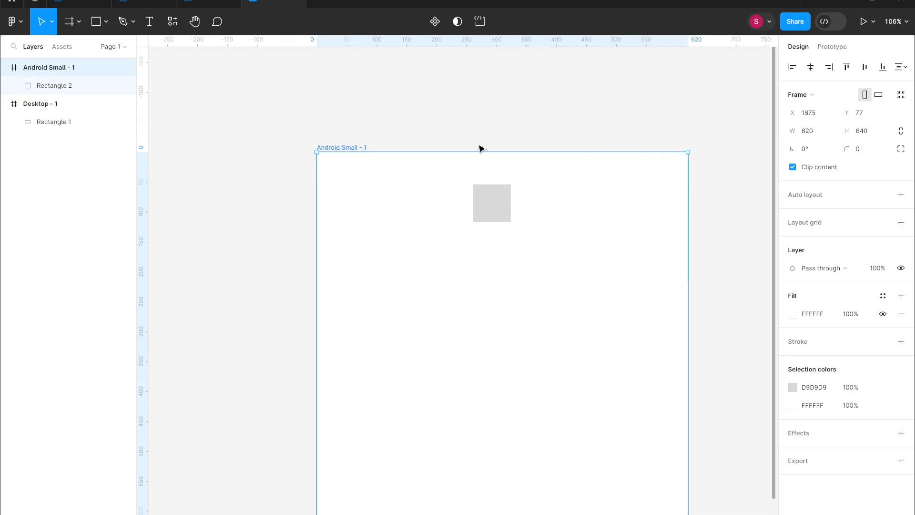
drag(484, 150, 491, 96)
key(ctrl+z)
key(ctrl+z)
key(ctrl+z)
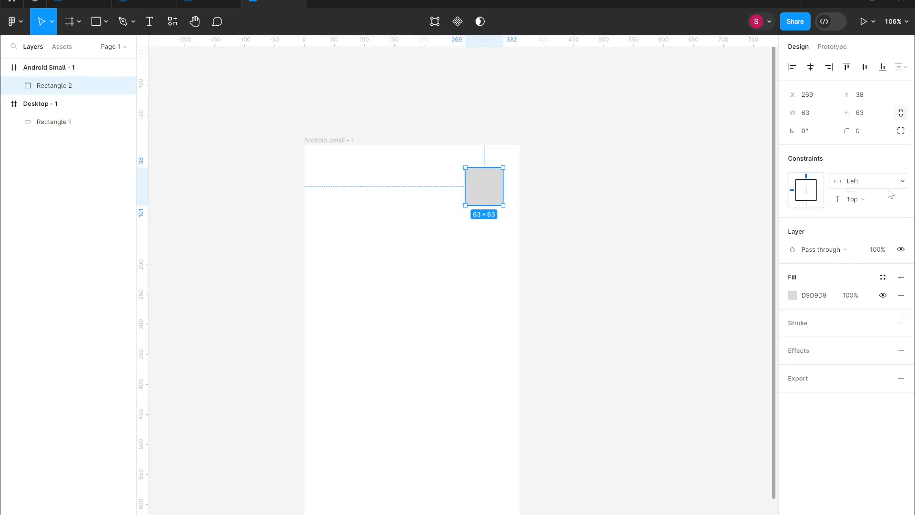
- Set the square's horizontal constraint to Right and test it by resizing the frame to 436 and 364 wide and toggling its orientation
click(871, 181)
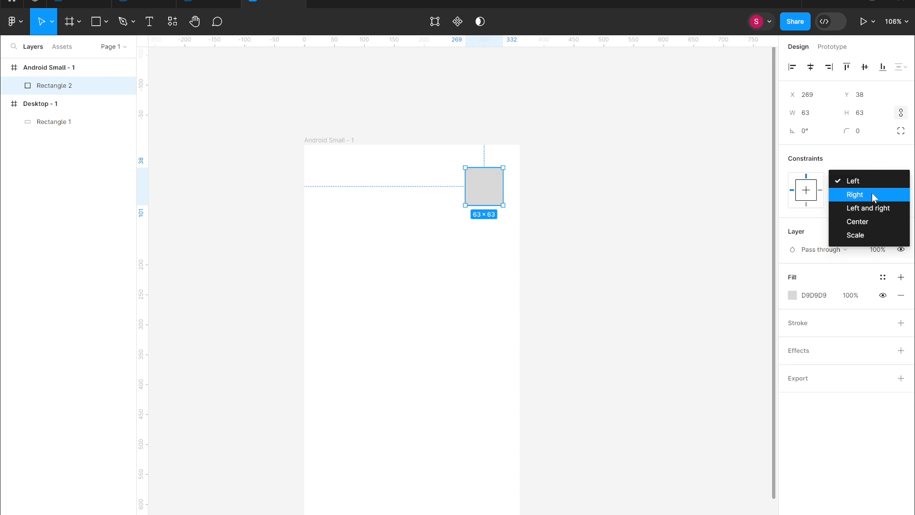
click(874, 194)
click(517, 281)
drag(518, 290, 564, 321)
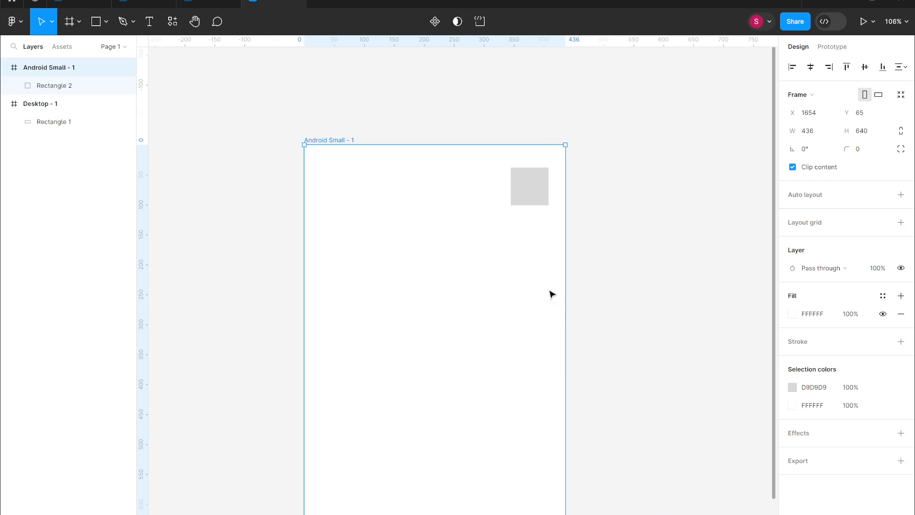
drag(564, 298, 523, 310)
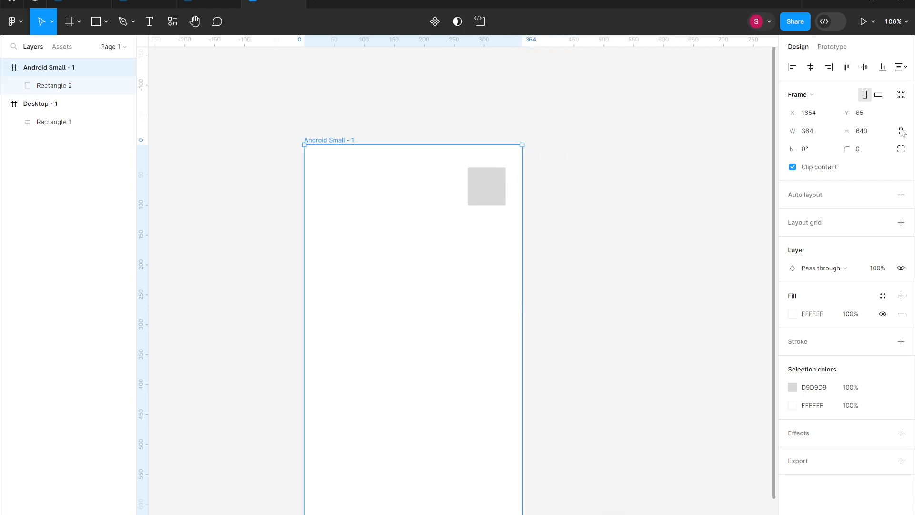
click(880, 96)
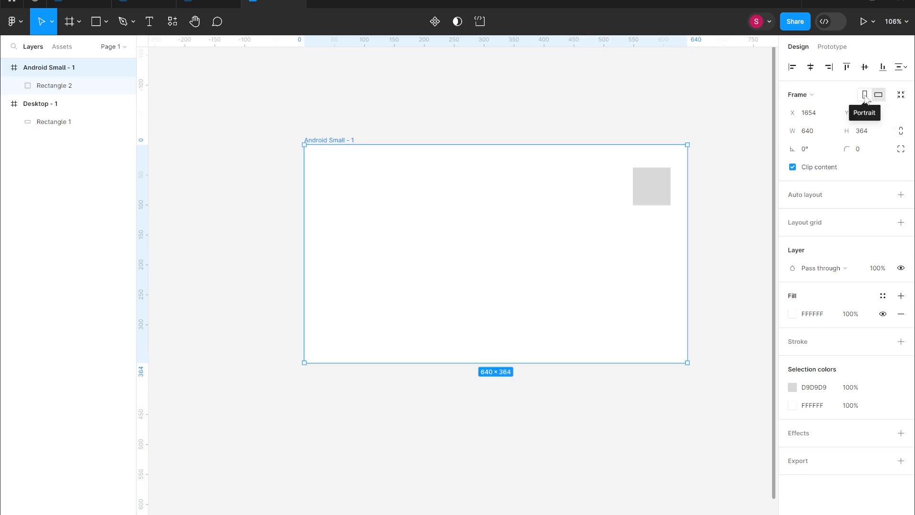
click(866, 97)
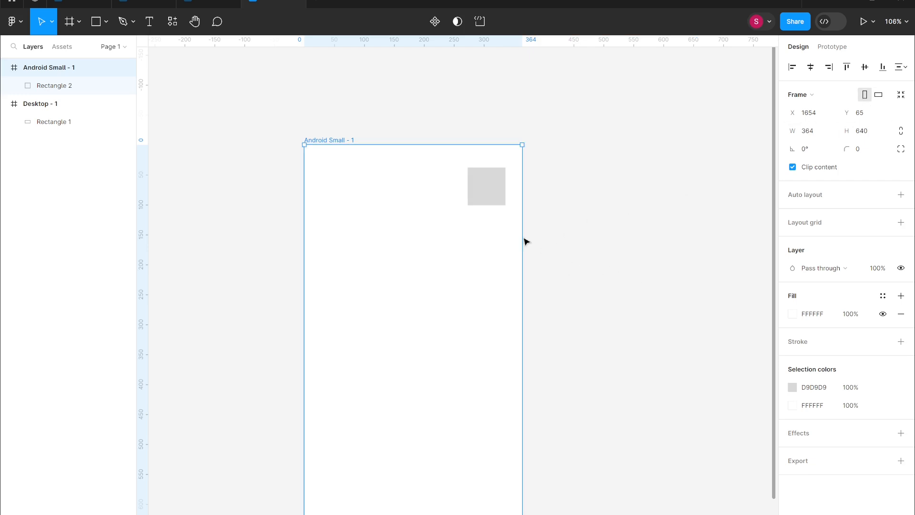
- Move the square down to about X 264, Y 270 and set its horizontal and vertical constraints to Center
drag(489, 191, 489, 330)
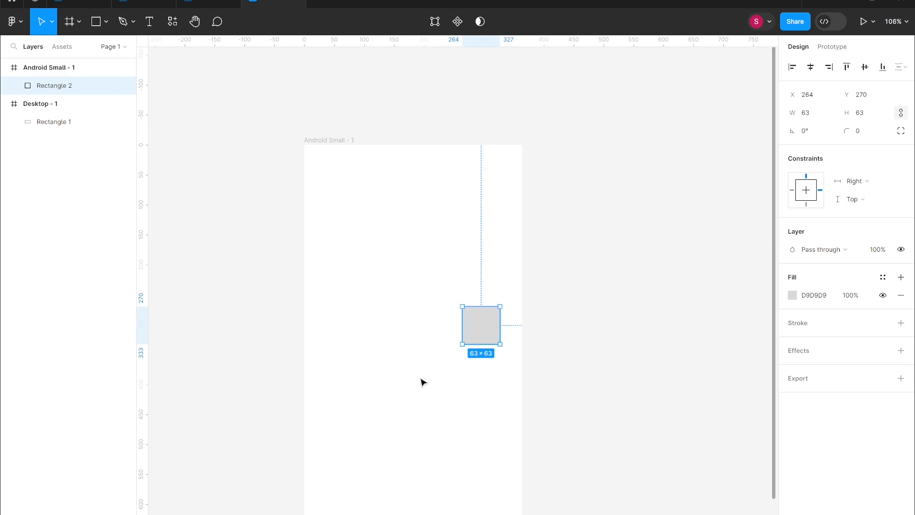
click(875, 182)
click(806, 194)
click(806, 191)
click(807, 194)
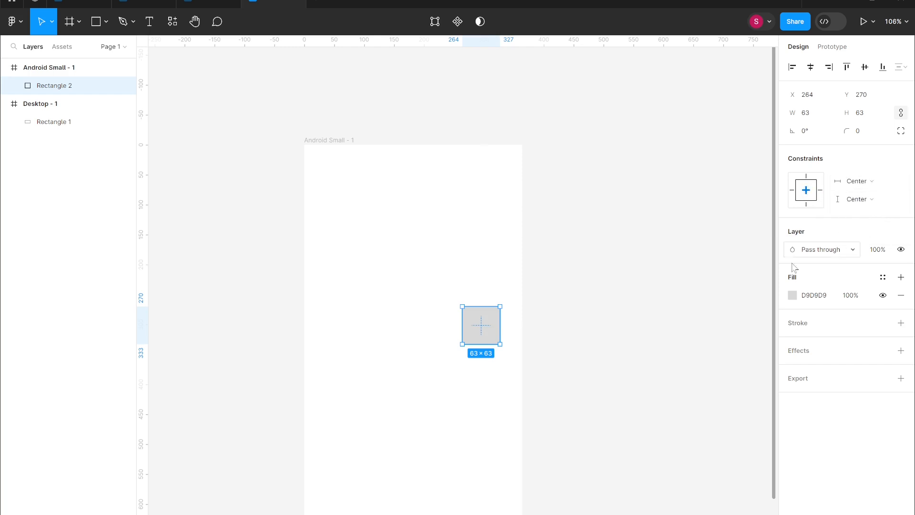
- Widen the Android frame to about 388 and set the square's horizontal and vertical constraints to Scale
click(508, 279)
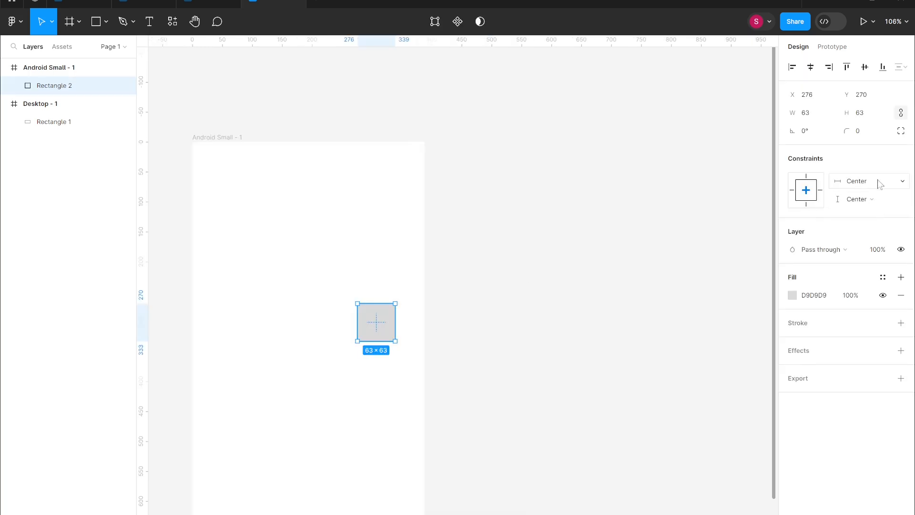
click(882, 182)
click(881, 196)
click(879, 203)
click(877, 211)
- Test the Scale constraints by resizing the Android frame to about 321 × 477 and switching it to landscape and back to portrait
click(389, 266)
click(36, 67)
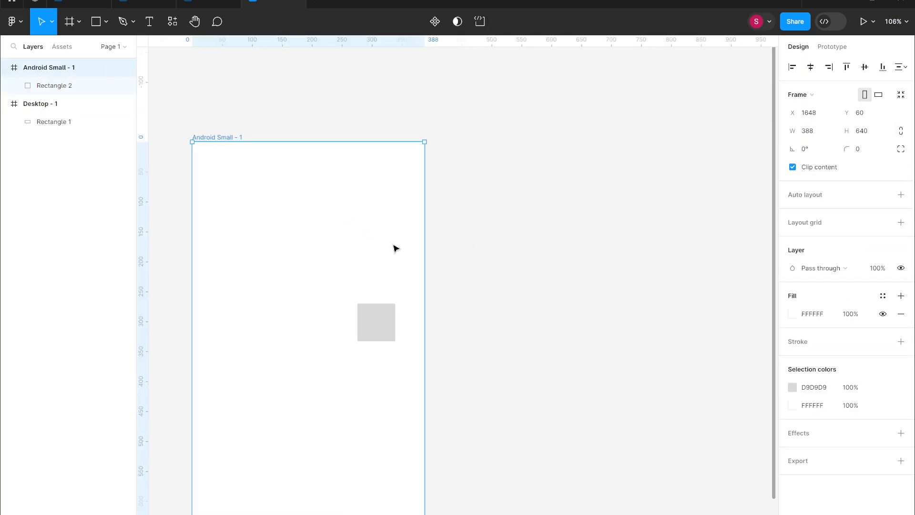
drag(426, 257, 503, 253)
drag(449, 139, 505, 371)
scroll(535, 370, down, 5)
drag(503, 336, 385, 311)
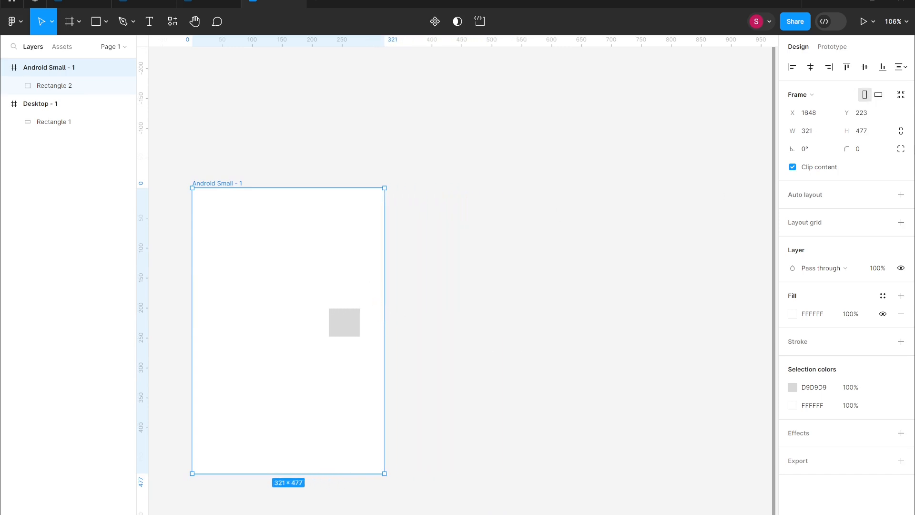
click(878, 95)
click(865, 95)
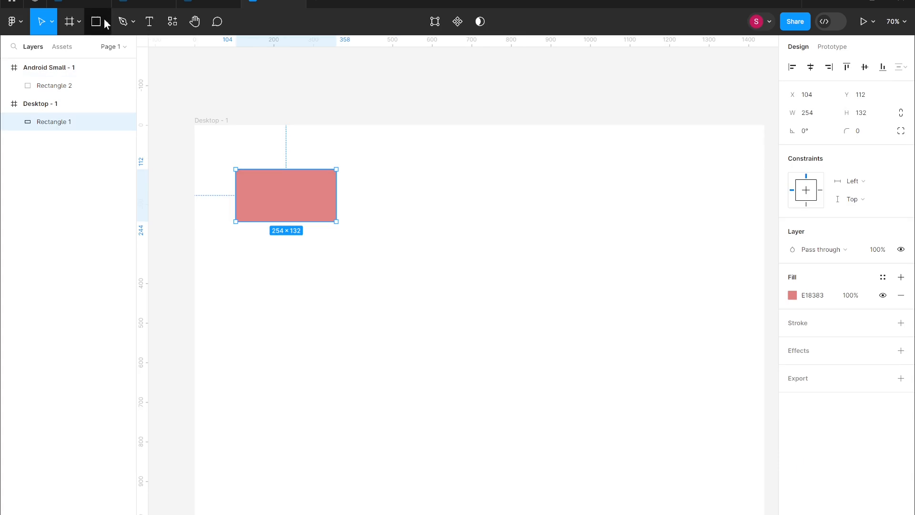
- Draw a horizontal line about 166 long beside the red rectangle in the Desktop - 1 frame
click(104, 22)
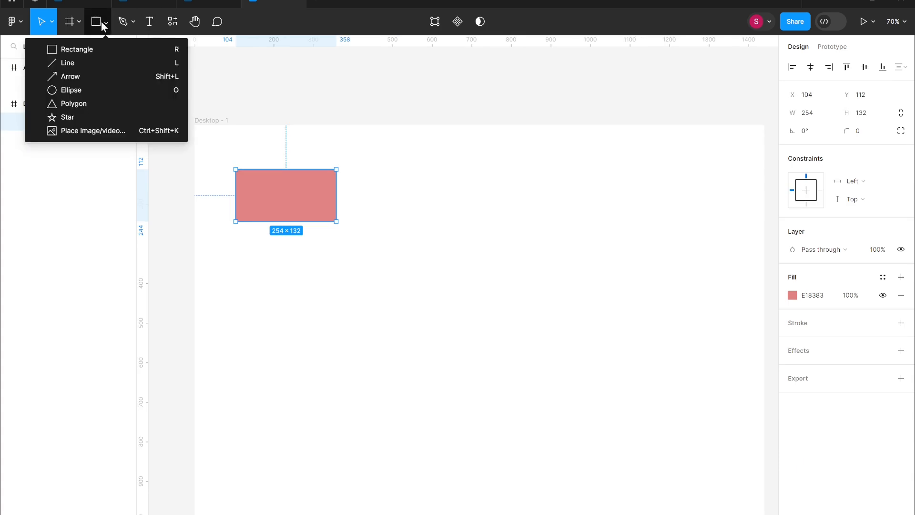
click(110, 67)
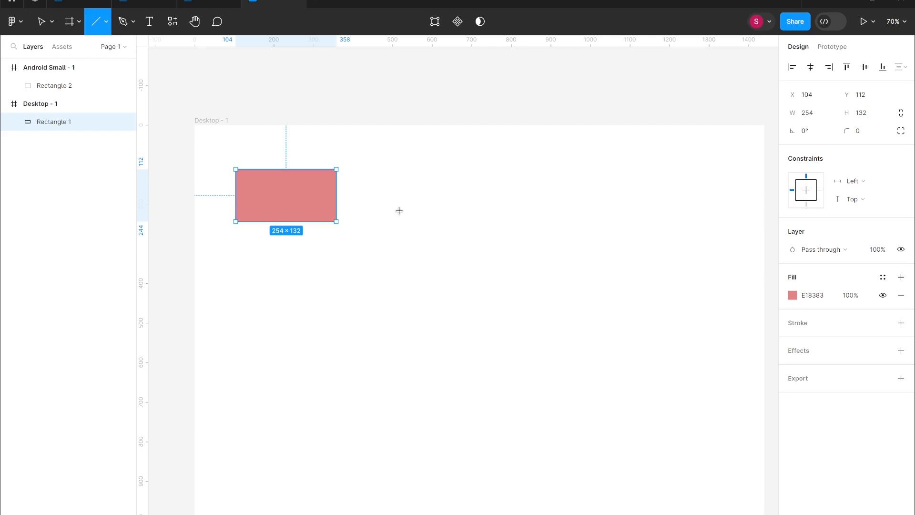
mouse_move(396, 196)
mouse_down()
mouse_move(488, 199)
mouse_move(474, 242)
mouse_move(477, 227)
mouse_move(411, 267)
mouse_move(290, 194)
mouse_move(346, 155)
mouse_move(398, 148)
mouse_move(452, 193)
mouse_move(465, 192)
mouse_up()
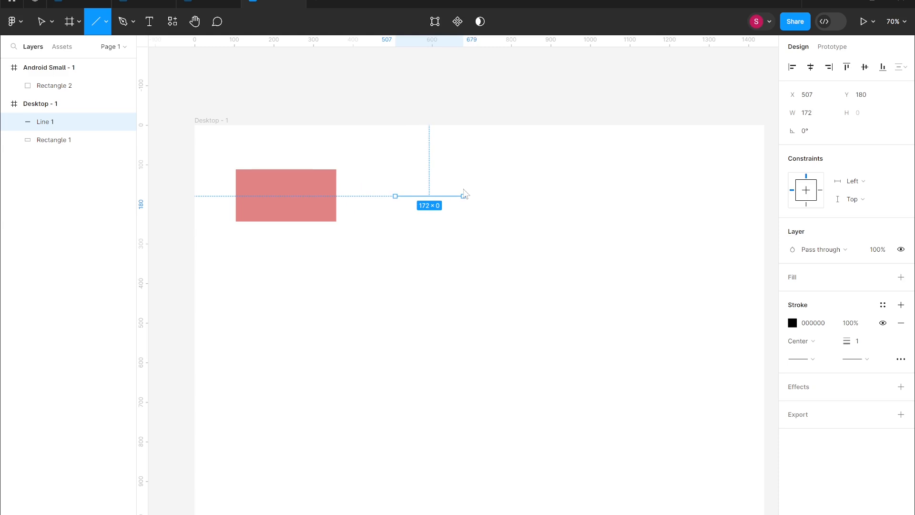
mouse_move(465, 196)
mouse_down()
mouse_move(453, 220)
mouse_move(465, 196)
mouse_move(461, 206)
mouse_up()
- Set the horizontal line's stroke weight to 6 and its stroke position to Inside
scroll(421, 129, up, 3)
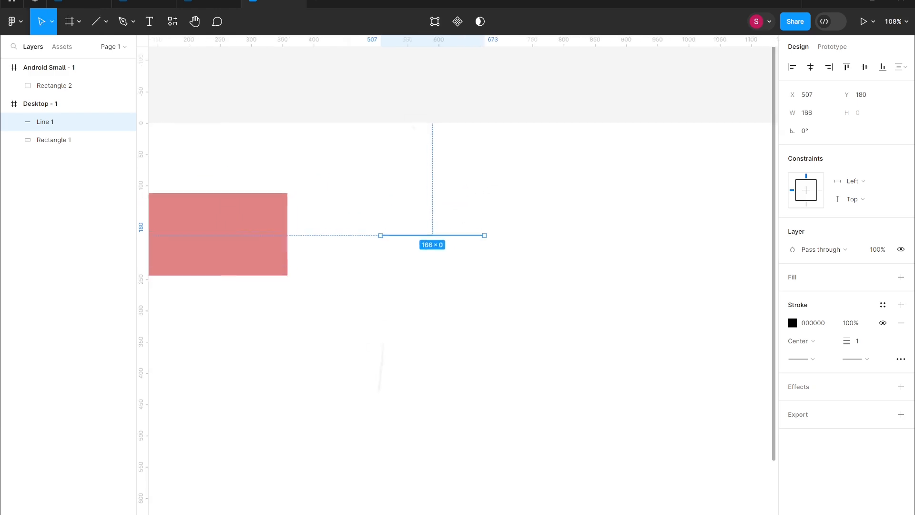
scroll(460, 171, up, 3)
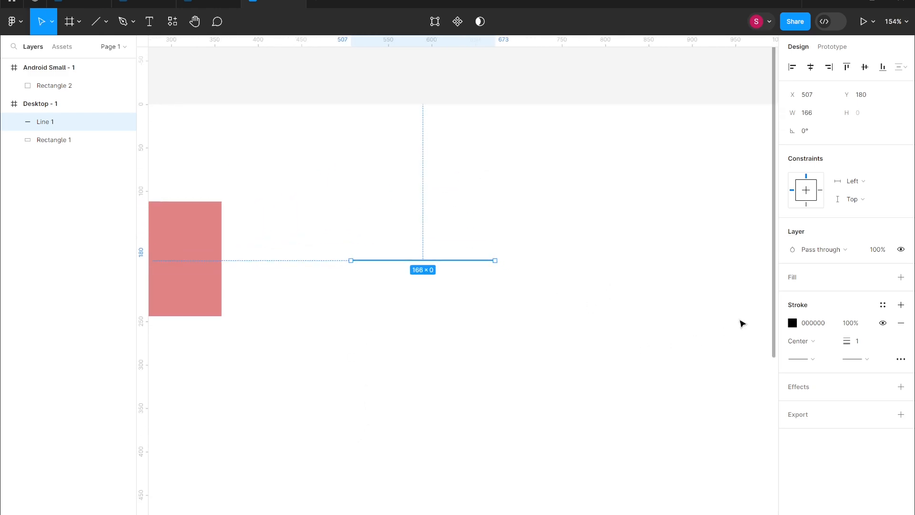
drag(847, 341, 851, 342)
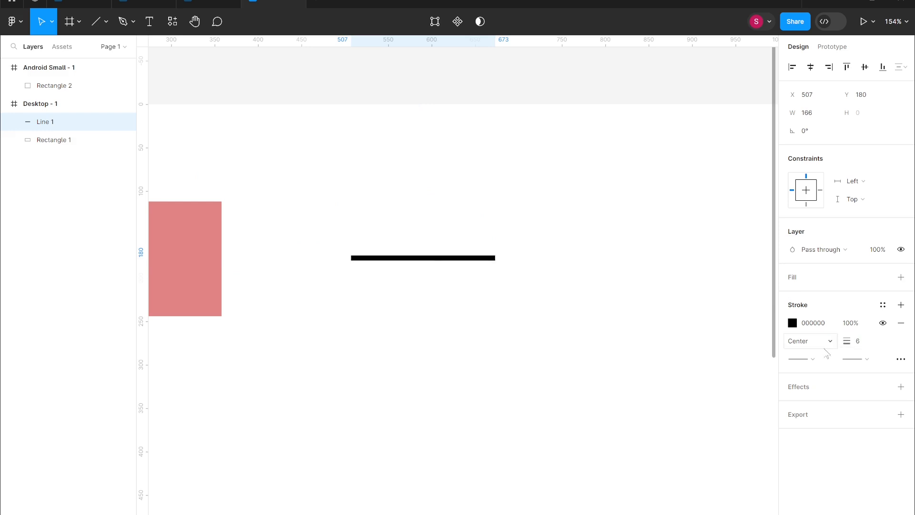
click(805, 342)
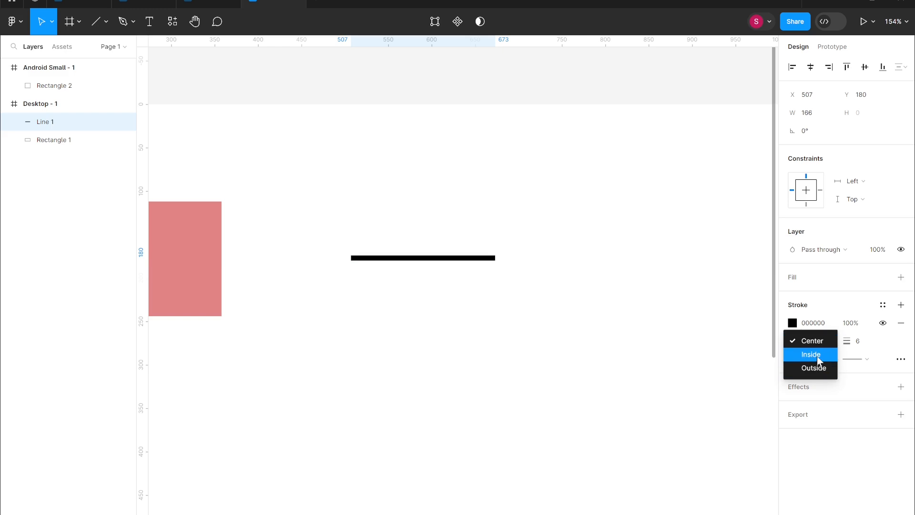
click(817, 356)
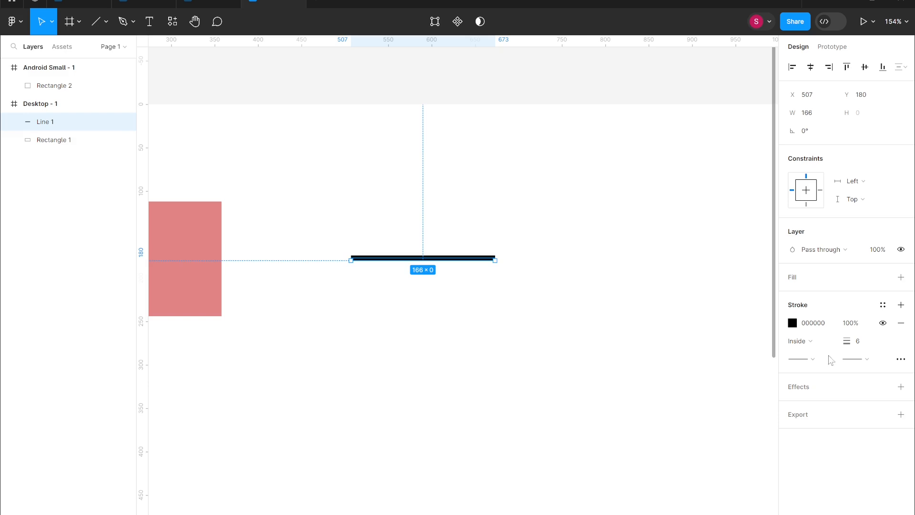
click(813, 359)
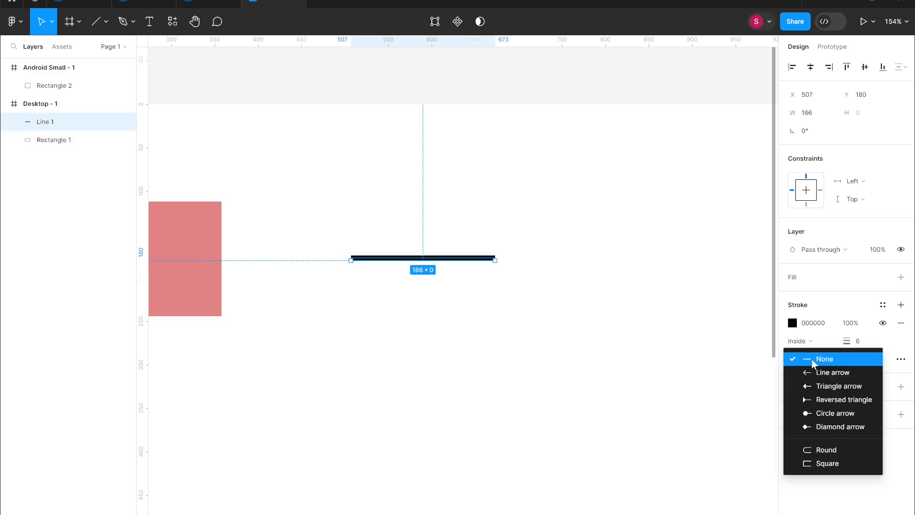
key(Escape)
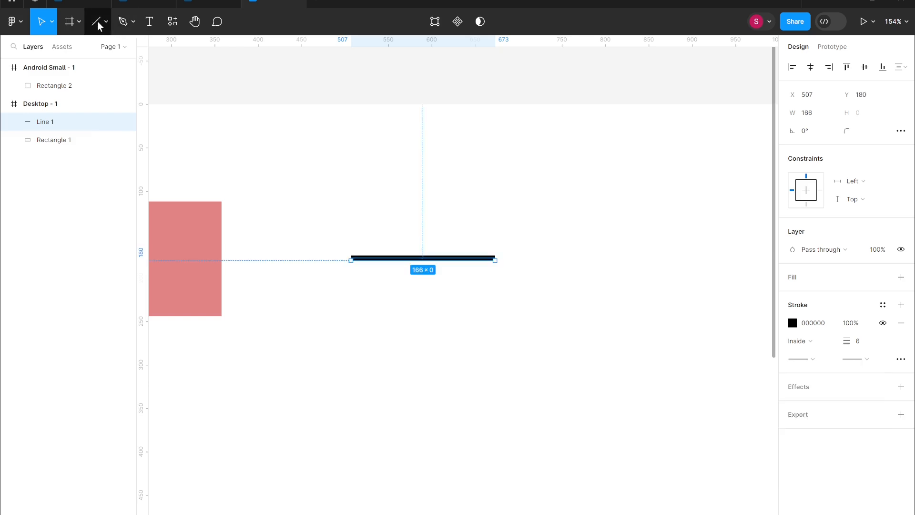
- Draw a horizontal arrow about 167 long below the thick line in the Desktop - 1 frame
click(100, 28)
click(106, 22)
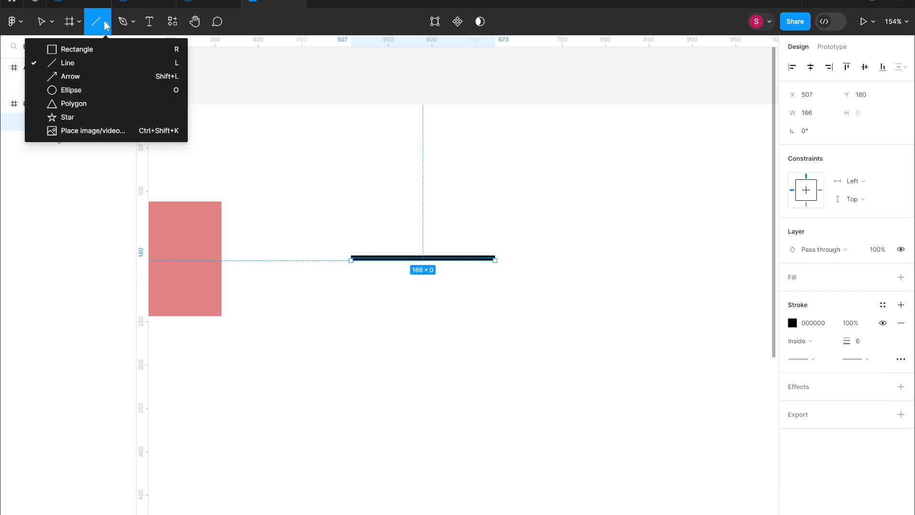
click(100, 79)
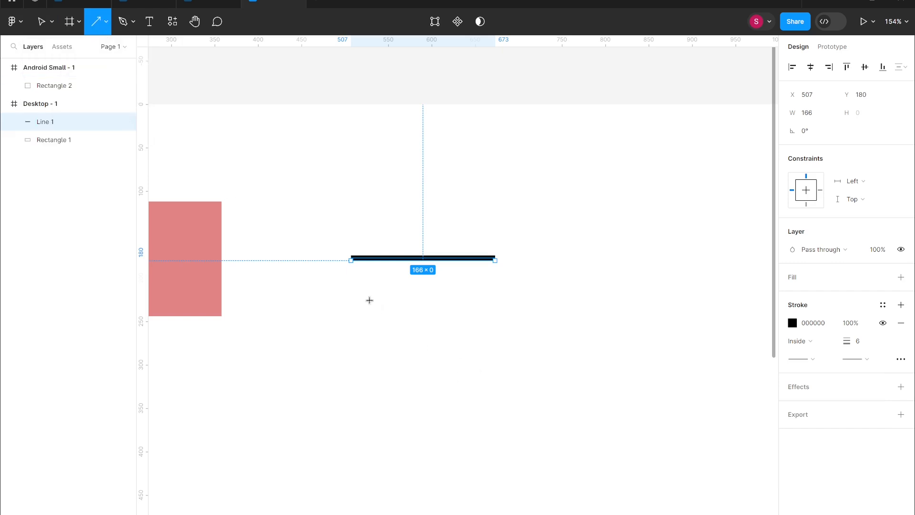
drag(355, 311, 500, 315)
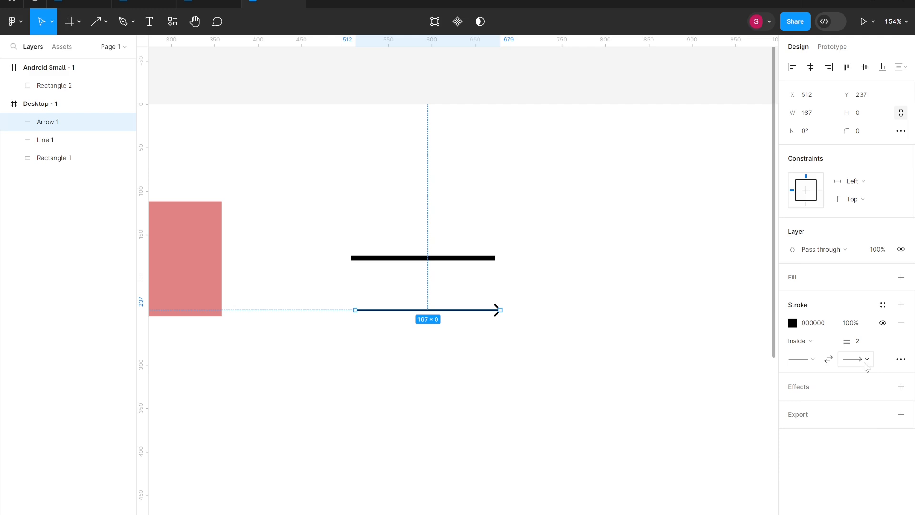
- Try the arrow's end point as None and set it back to Line arrow
click(865, 364)
click(828, 348)
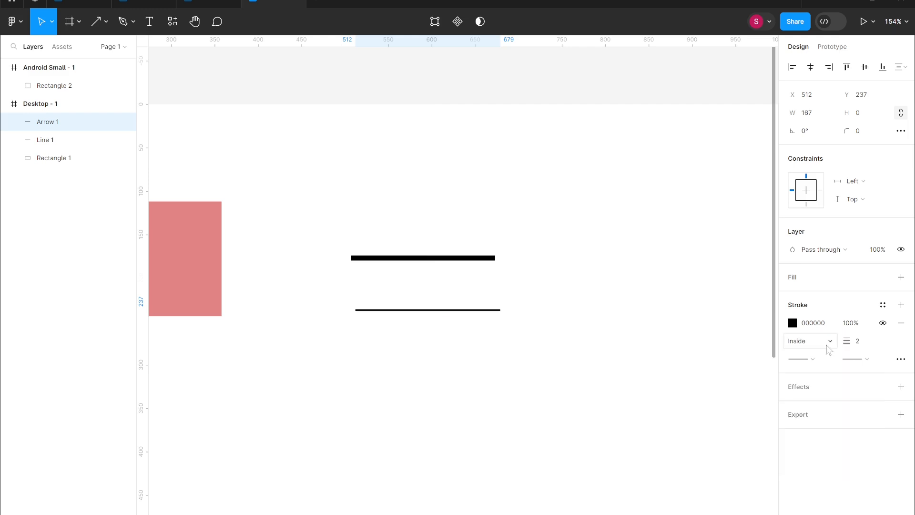
click(857, 360)
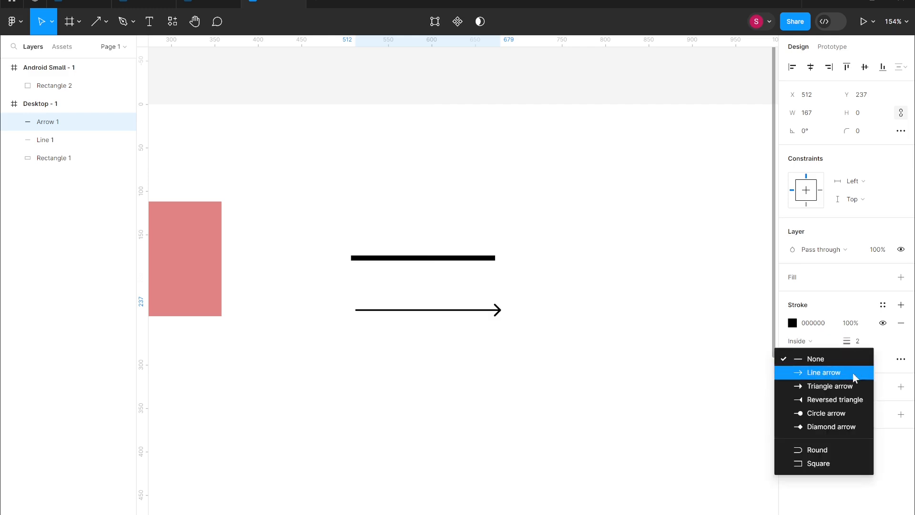
click(855, 372)
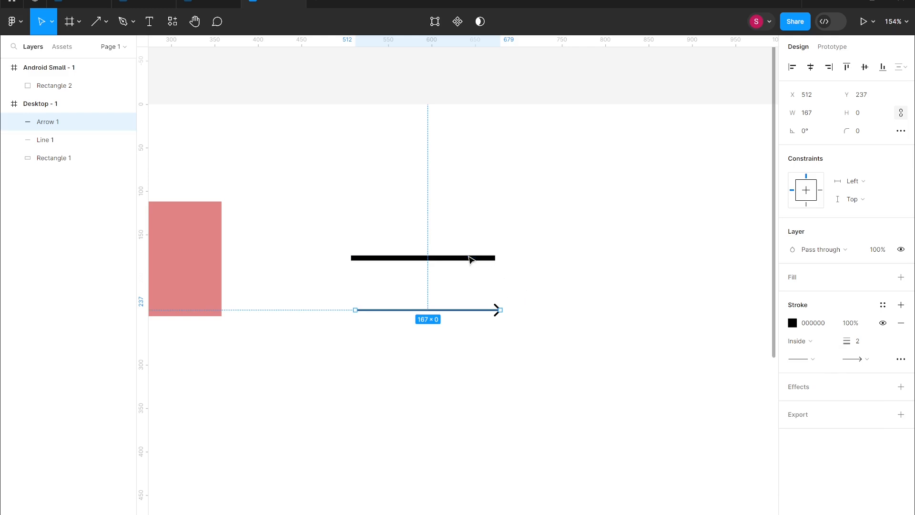
- Set the thick line's start point to Diamond arrow and its end point to Round
click(470, 258)
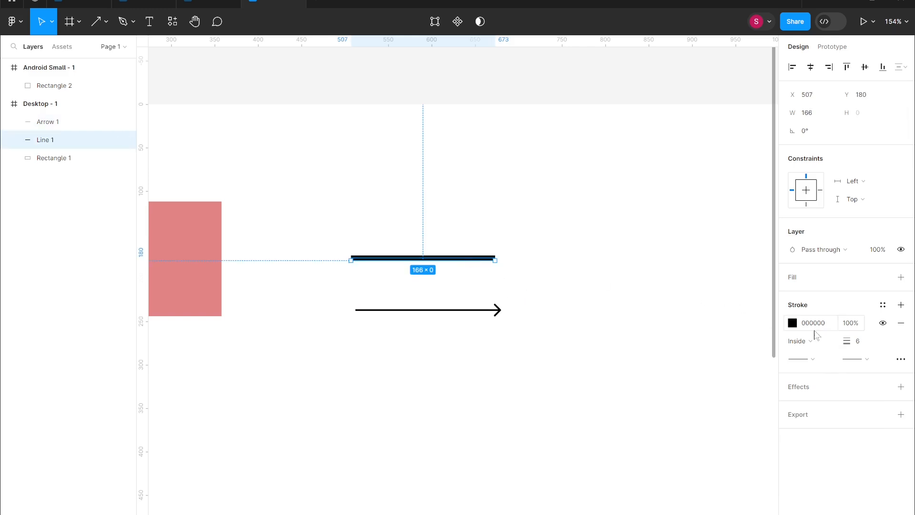
click(814, 362)
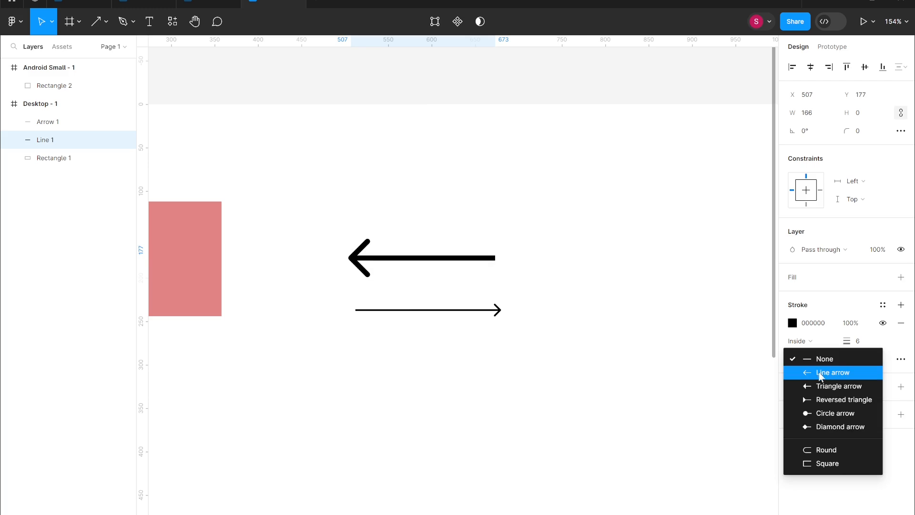
click(835, 432)
click(866, 362)
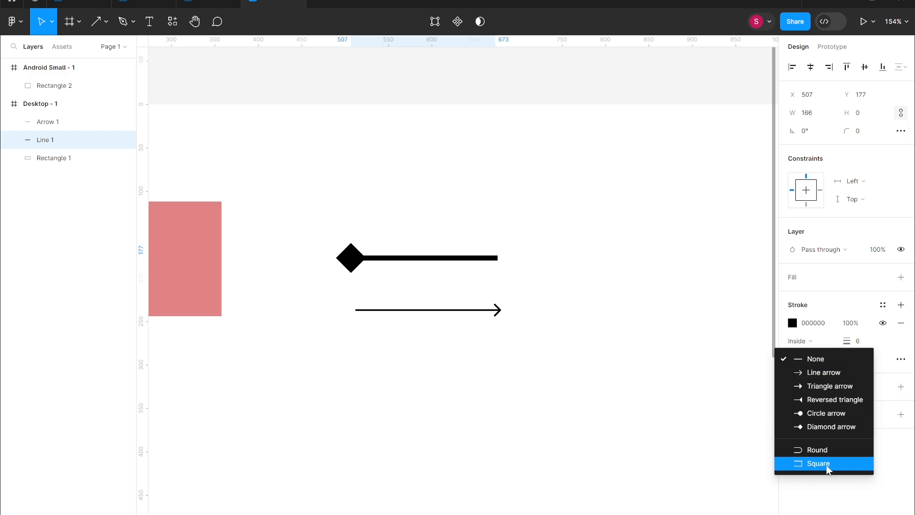
click(827, 449)
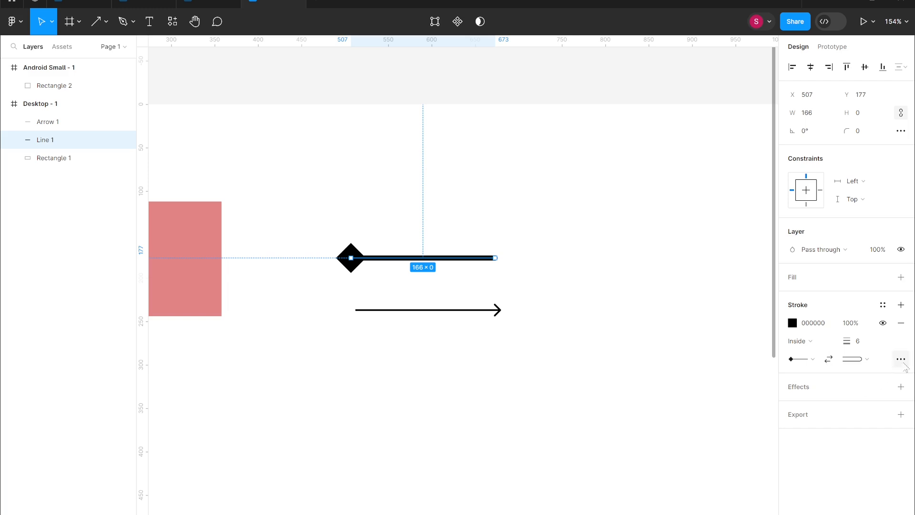
- Change the thick line's stroke style to Dash with a dash length of 4
click(903, 362)
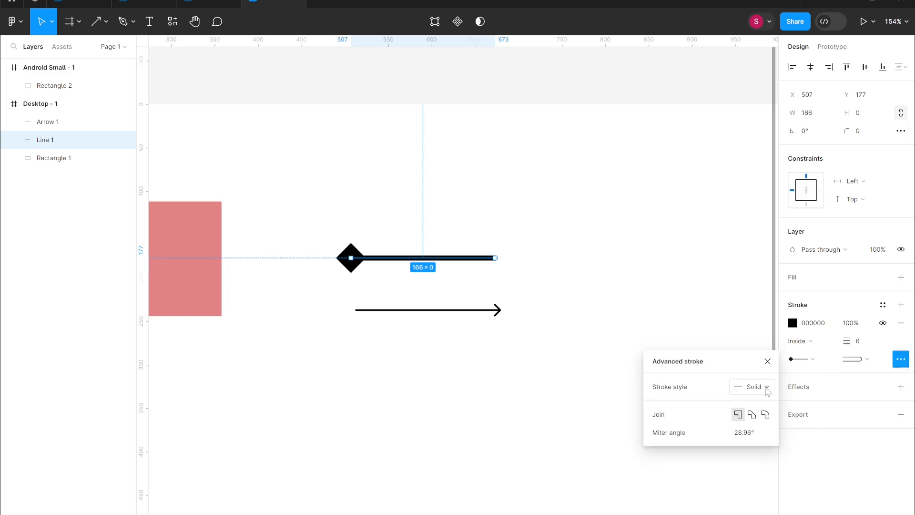
click(765, 388)
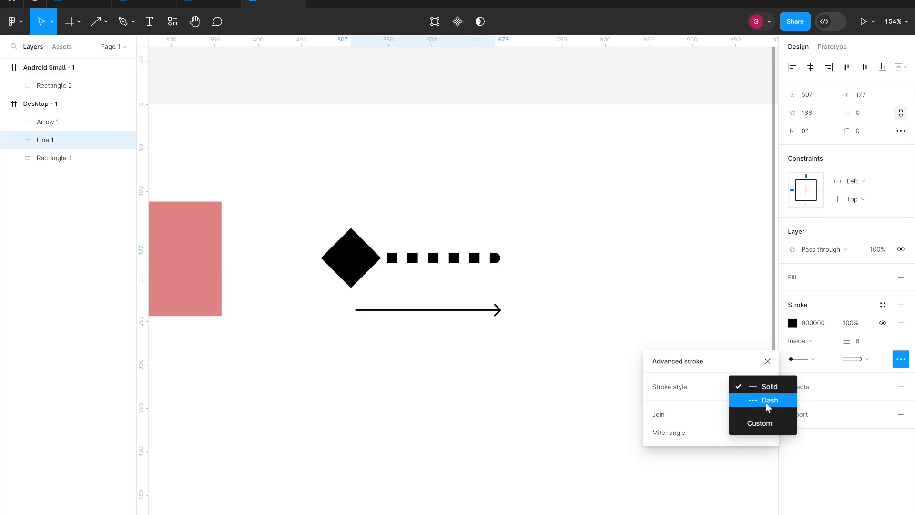
click(767, 402)
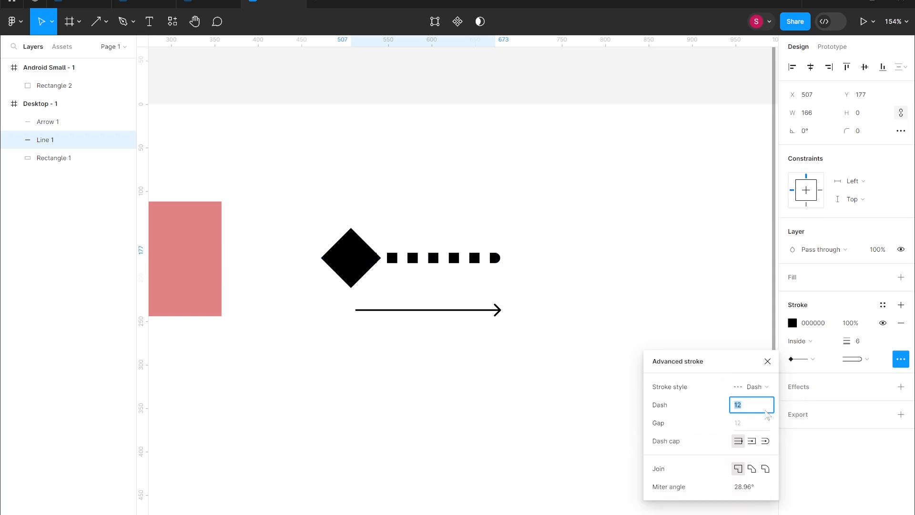
click(760, 403)
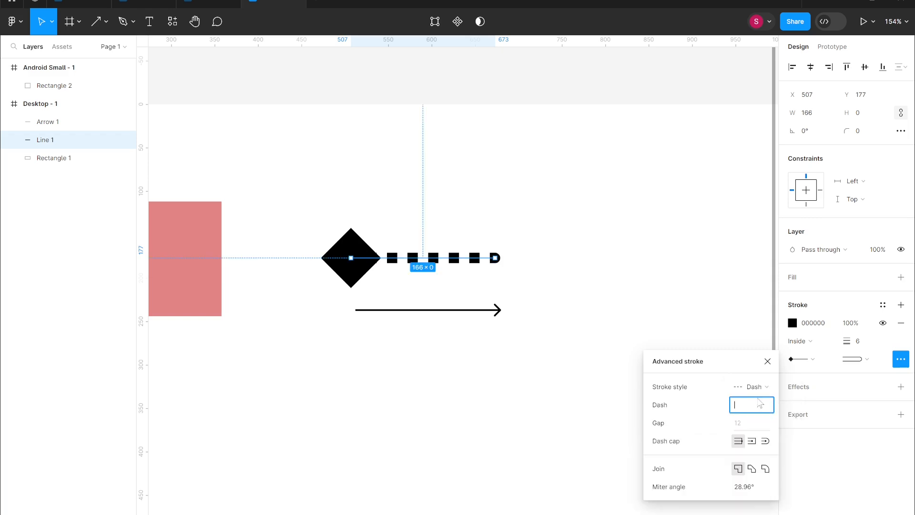
text(4)
key(Return)
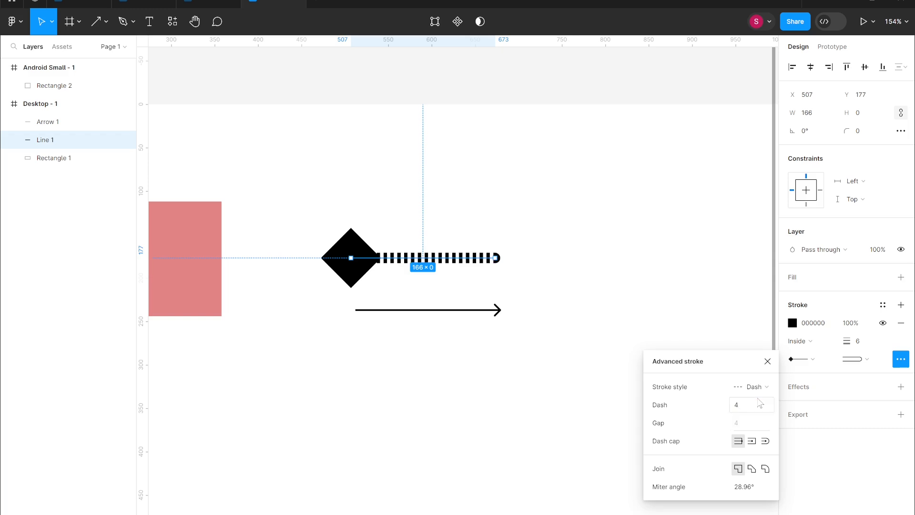
- Draw a circle about 180 × 180 in the empty area beside the lines and rotate it to about -0.5°
scroll(673, 286, down, 4)
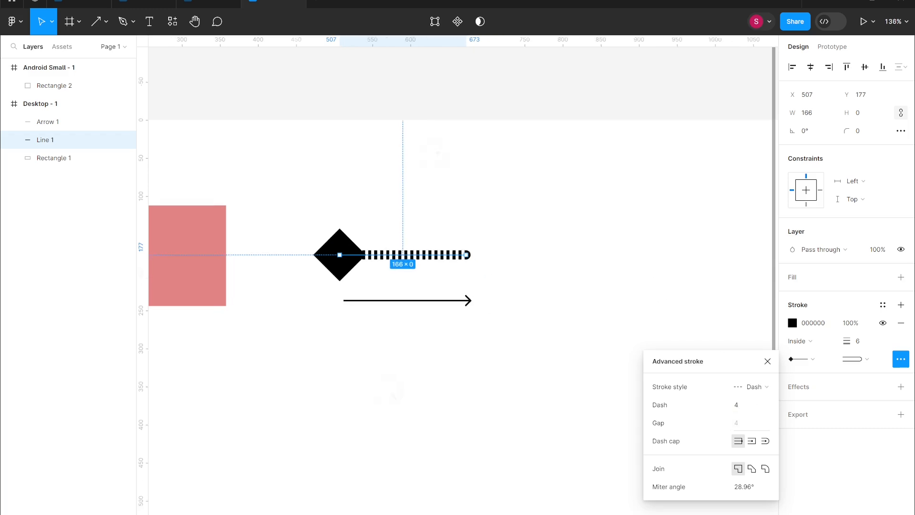
scroll(673, 286, right, 5)
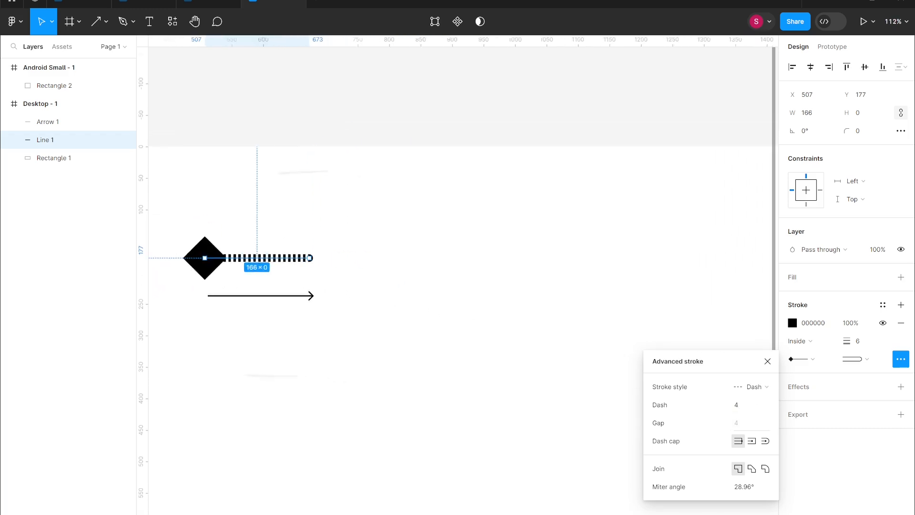
click(455, 268)
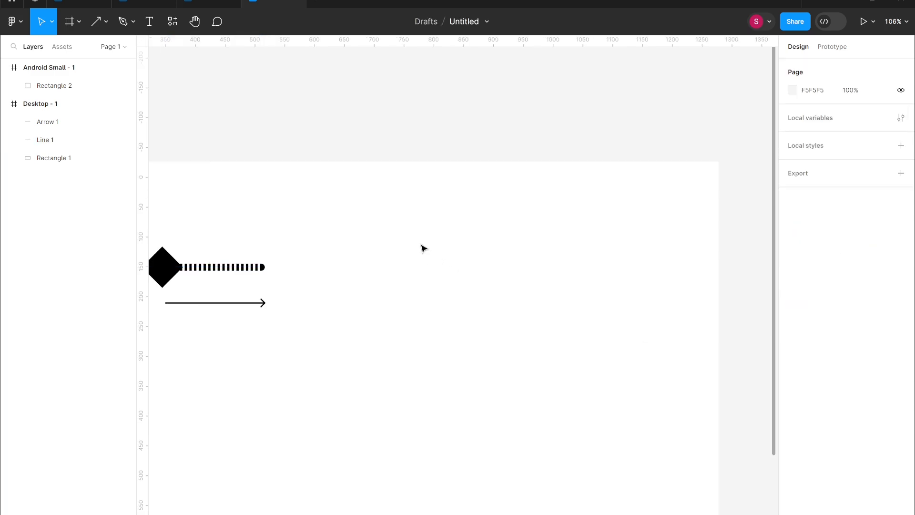
click(107, 22)
click(92, 90)
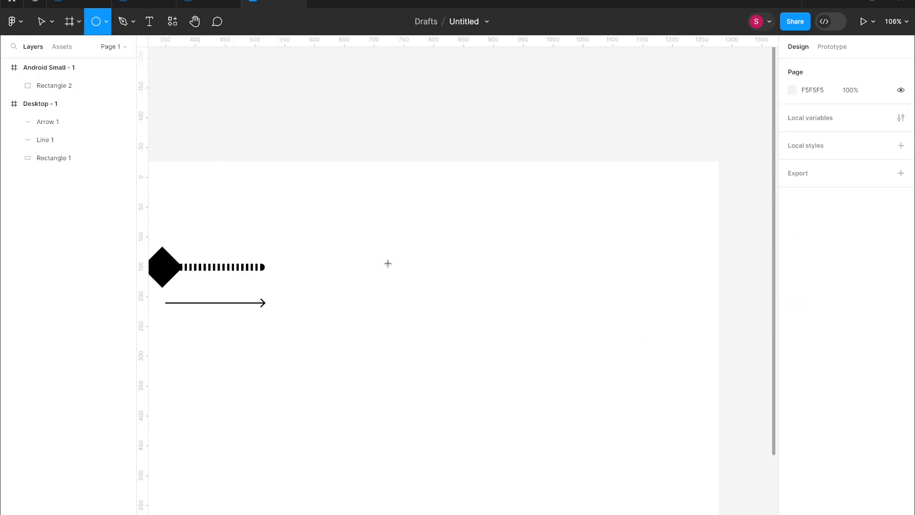
drag(388, 263, 495, 370)
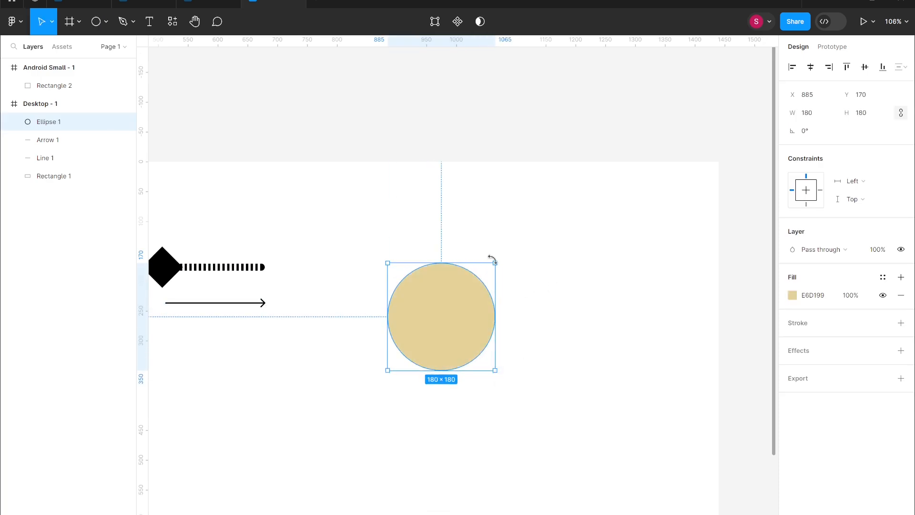
mouse_move(493, 259)
mouse_down()
mouse_move(478, 249)
mouse_move(435, 253)
mouse_move(480, 256)
mouse_move(486, 271)
mouse_up()
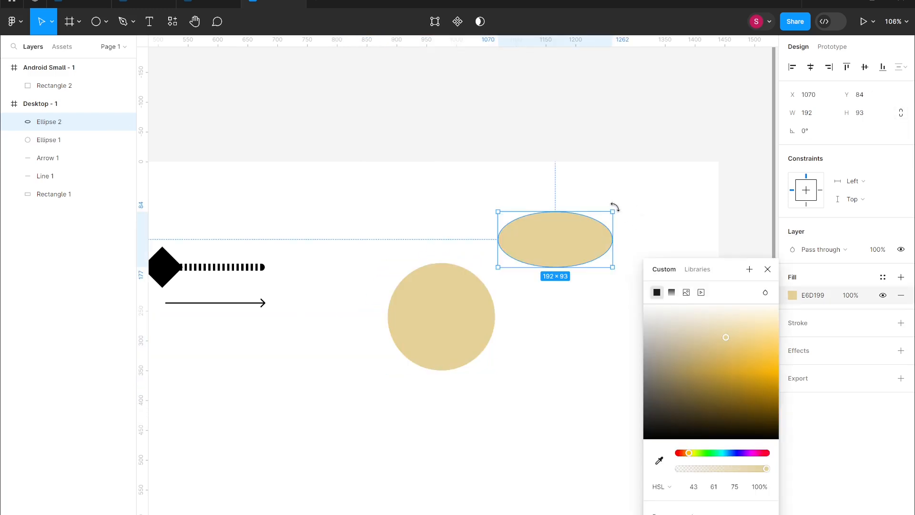
- Rotate the flat ellipse above the circle to about 33°, close its fill color picker and deselect it
drag(615, 207, 579, 191)
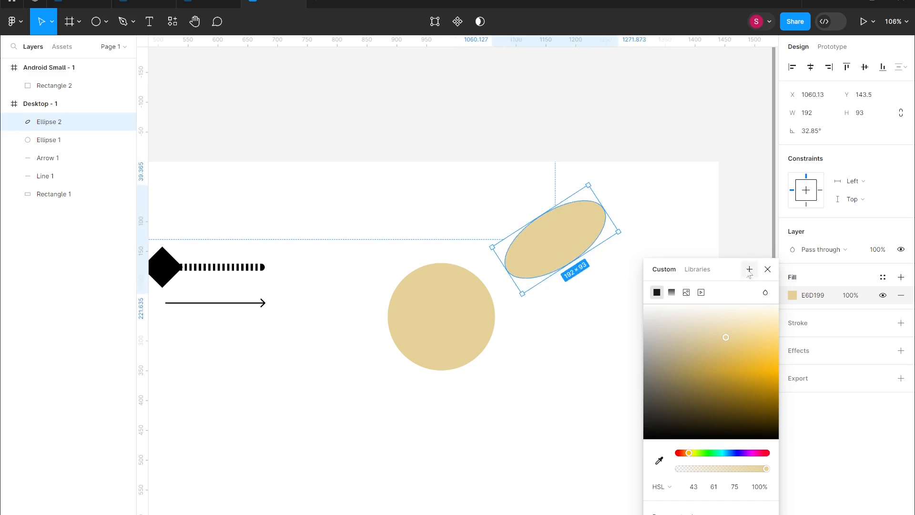
click(768, 270)
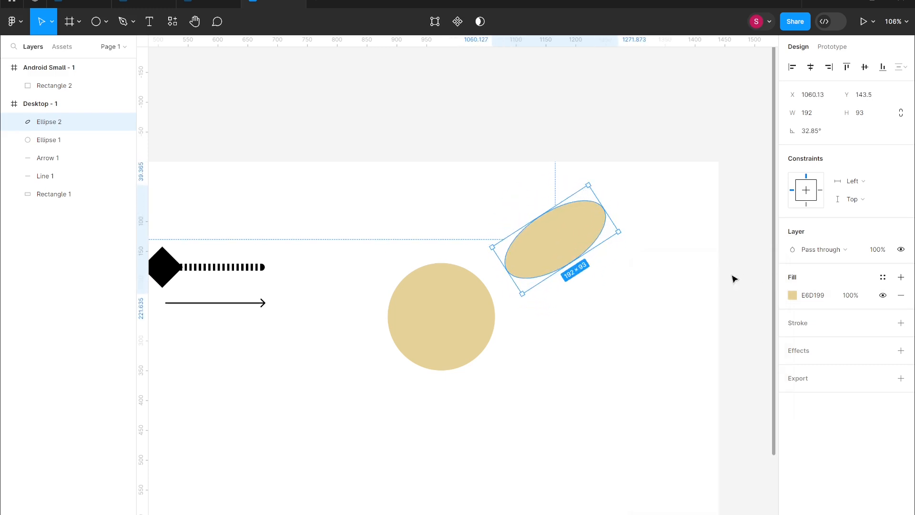
click(623, 291)
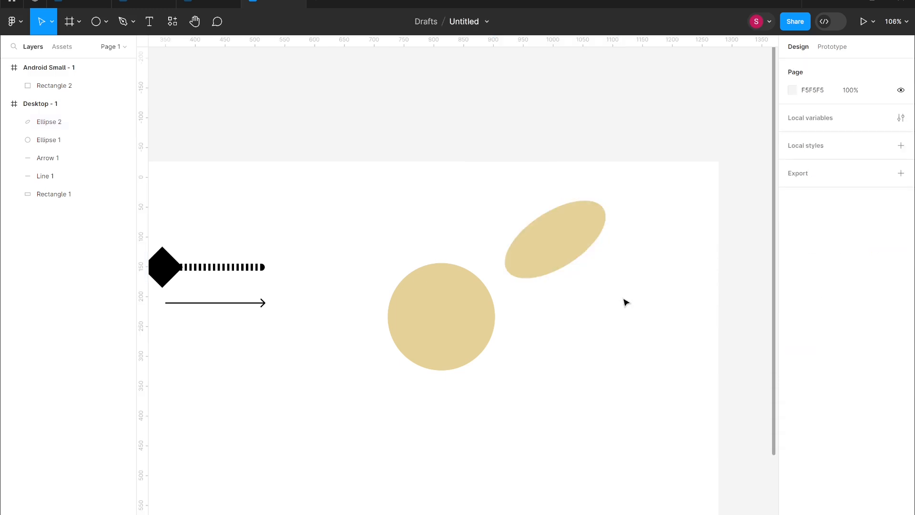
- Cut a wedge out of the circle by adjusting its arc to a sweep of about 91.8%
click(445, 313)
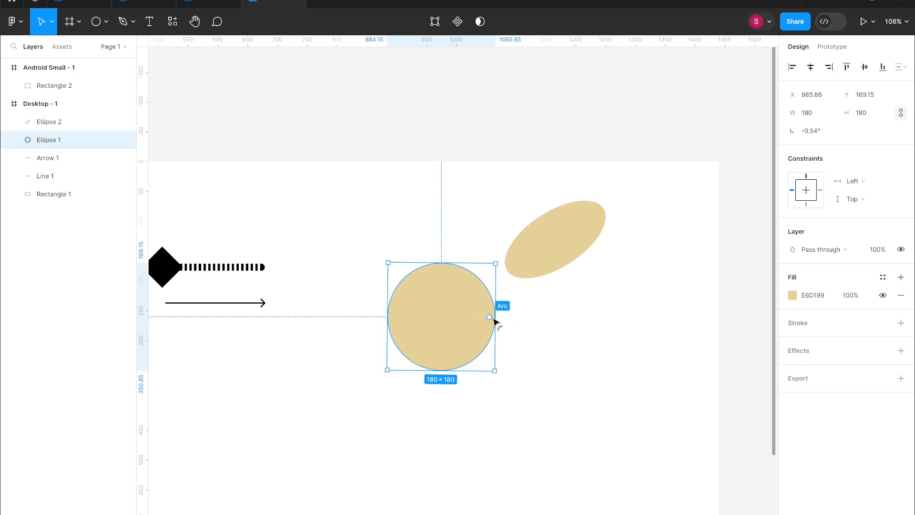
drag(385, 141, 400, 200)
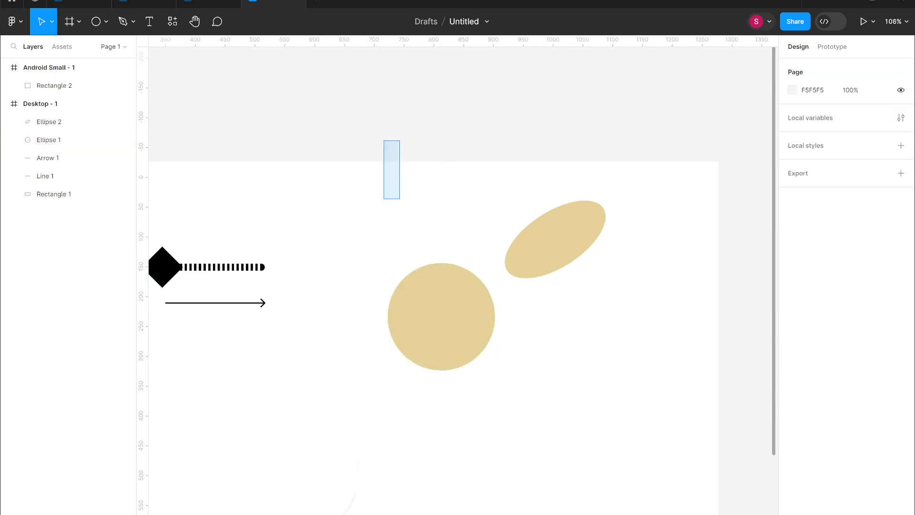
scroll(438, 300, up, 5)
scroll(495, 325, up, 1)
click(537, 342)
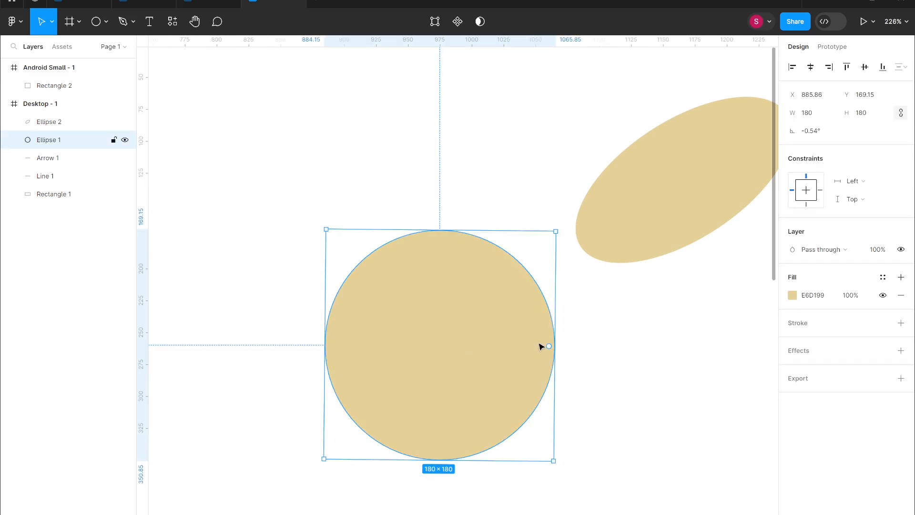
drag(549, 346, 545, 290)
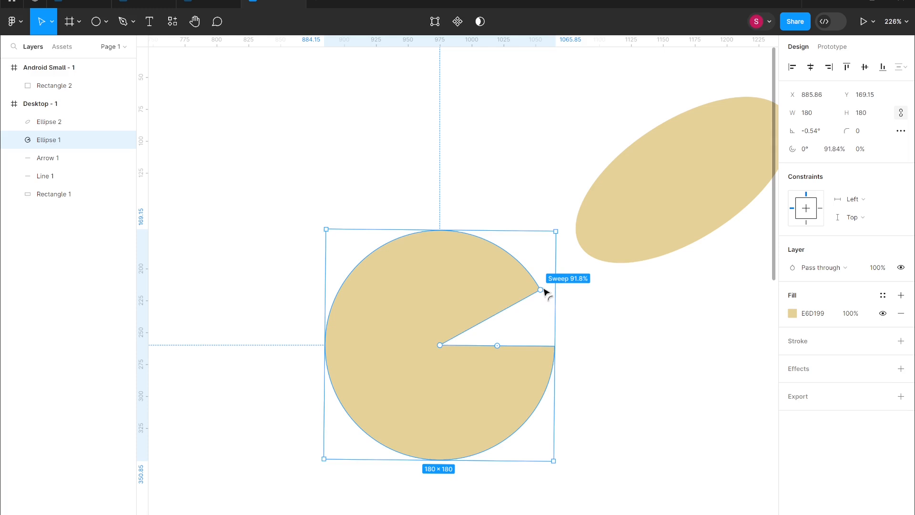
- Turn the cut circle into a thick open ring by adjusting its arc and hollowing its centre
drag(545, 292, 522, 337)
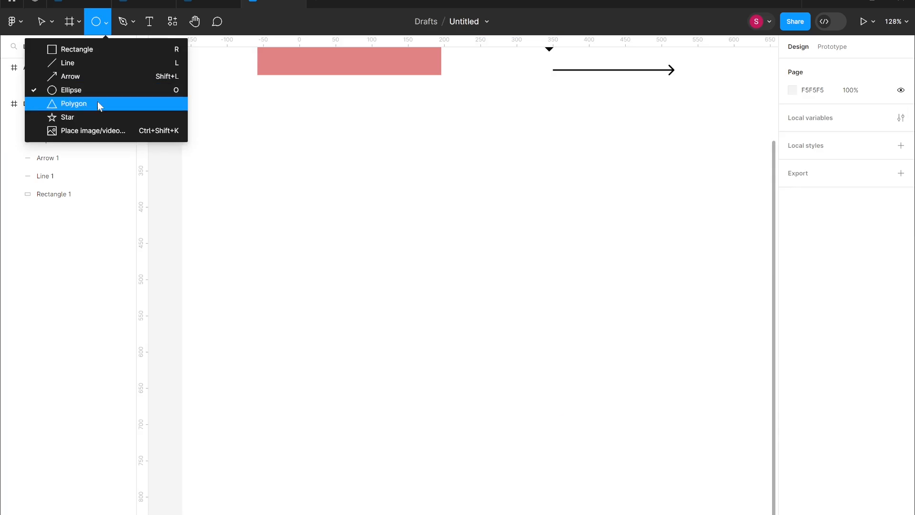
- Draw two triangles with the Polygon tool in the empty area below the rectangle, one regular and one tall and narrow
click(98, 103)
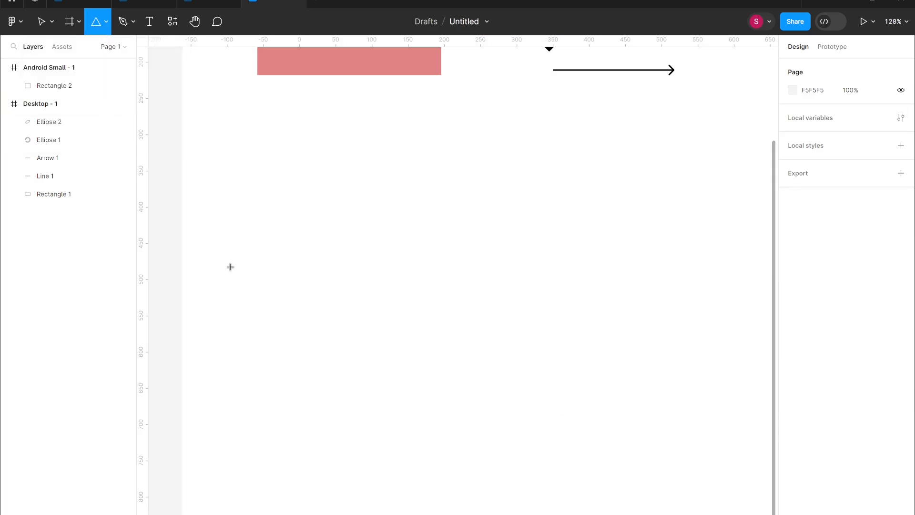
mouse_move(347, 405)
mouse_down()
mouse_move(451, 282)
mouse_move(492, 278)
mouse_move(504, 293)
mouse_move(486, 289)
mouse_up()
click(555, 367)
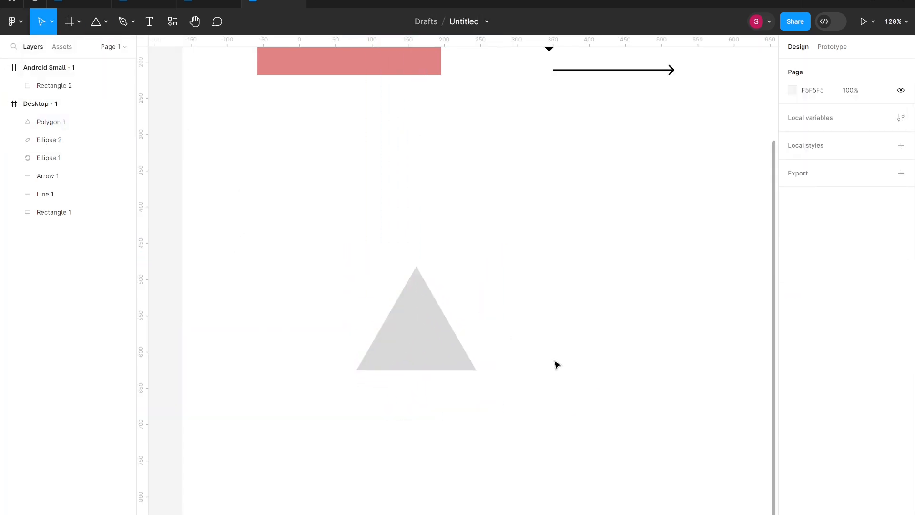
click(97, 27)
click(106, 26)
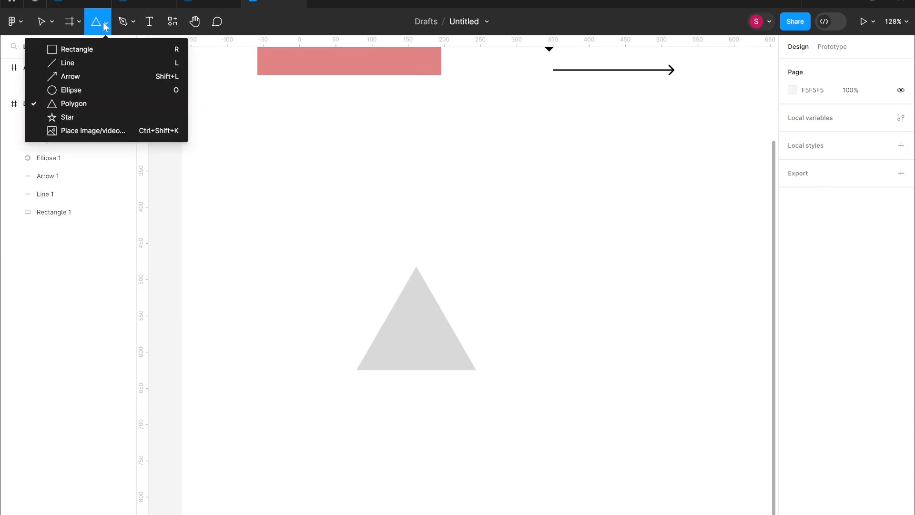
click(107, 104)
drag(525, 291, 602, 177)
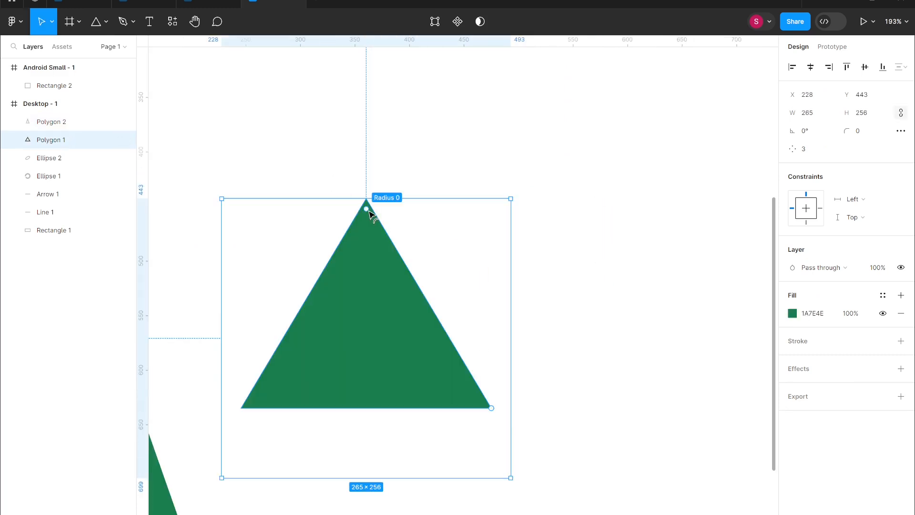
- Try a corner radius of 16 and 60 sides on the wider green triangle, and restore it to radius 0 and 3 sides
drag(370, 213, 368, 235)
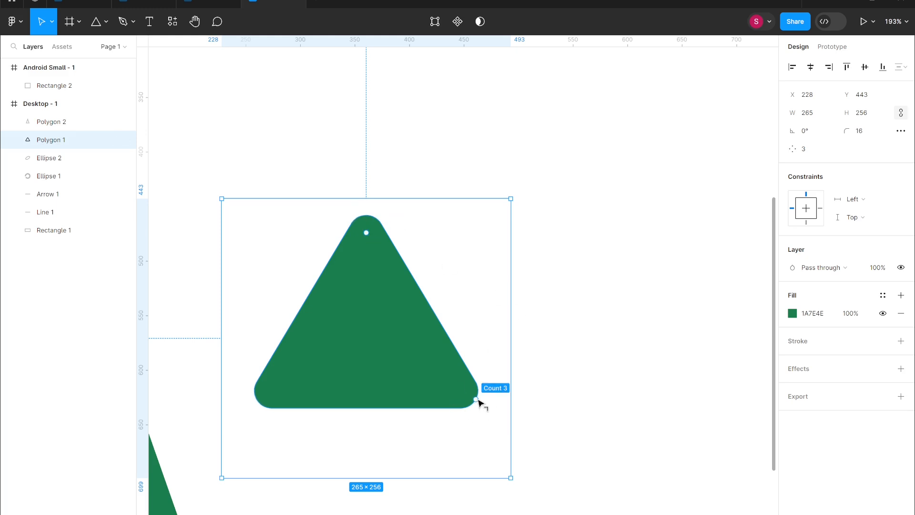
drag(478, 402, 381, 229)
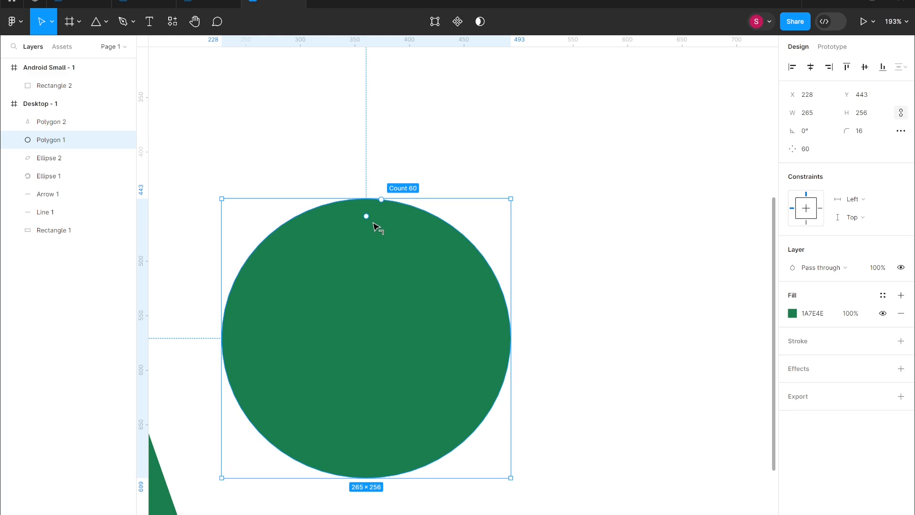
drag(368, 220, 370, 196)
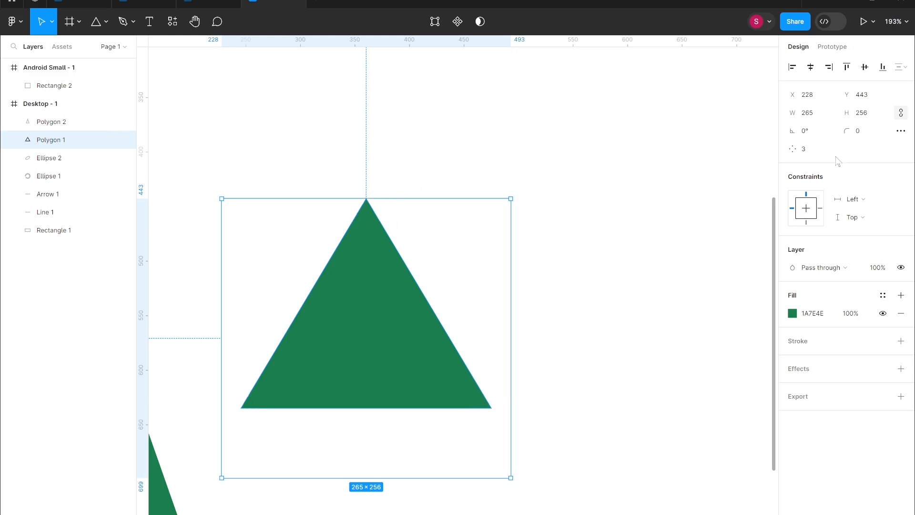
mouse_move(797, 148)
mouse_down()
mouse_move(811, 149)
mouse_move(781, 148)
mouse_up()
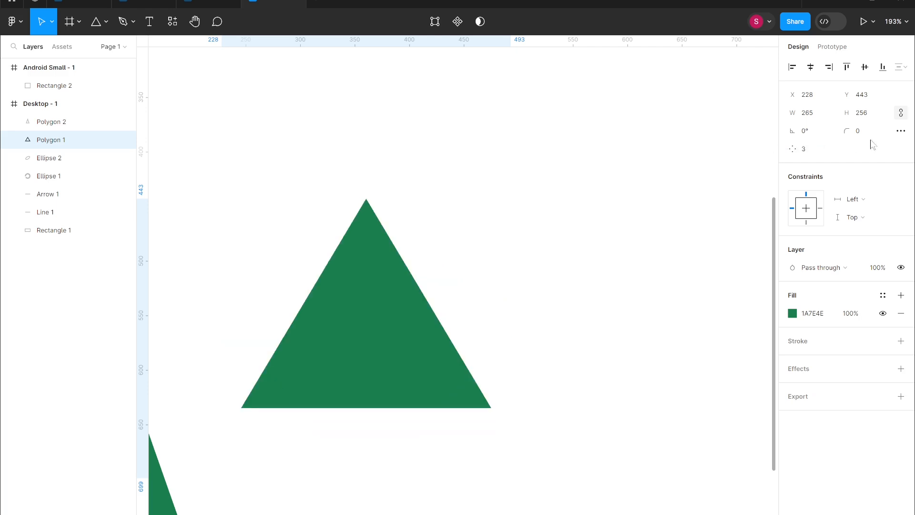
- Draw a five-pointed star about 232 × 232 in the empty area beside the wider green triangle
scroll(746, 208, down, 5)
scroll(746, 208, right, 5)
click(106, 21)
click(86, 115)
mouse_move(413, 390)
mouse_down()
mouse_move(462, 286)
mouse_move(544, 254)
mouse_up()
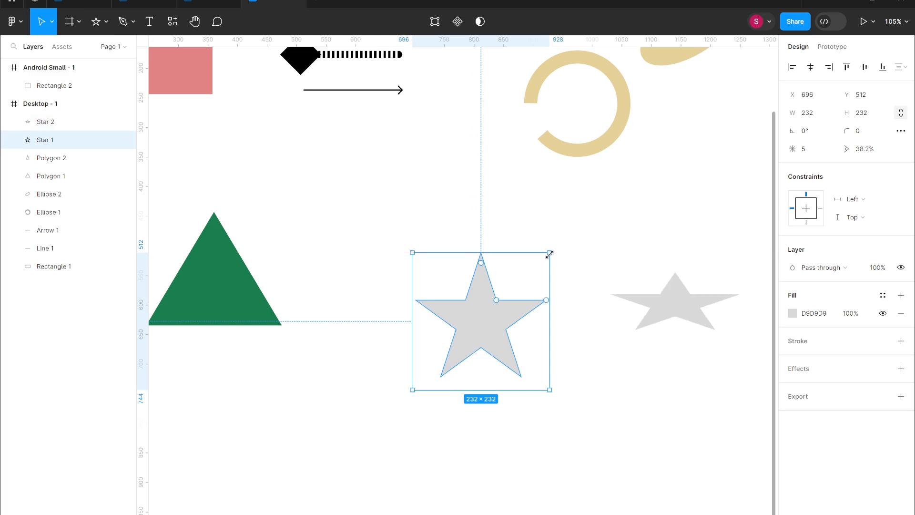
- Enlarge the regular star proportionally to 327 × 327 and shift it slightly toward the green triangle
drag(549, 254, 605, 198)
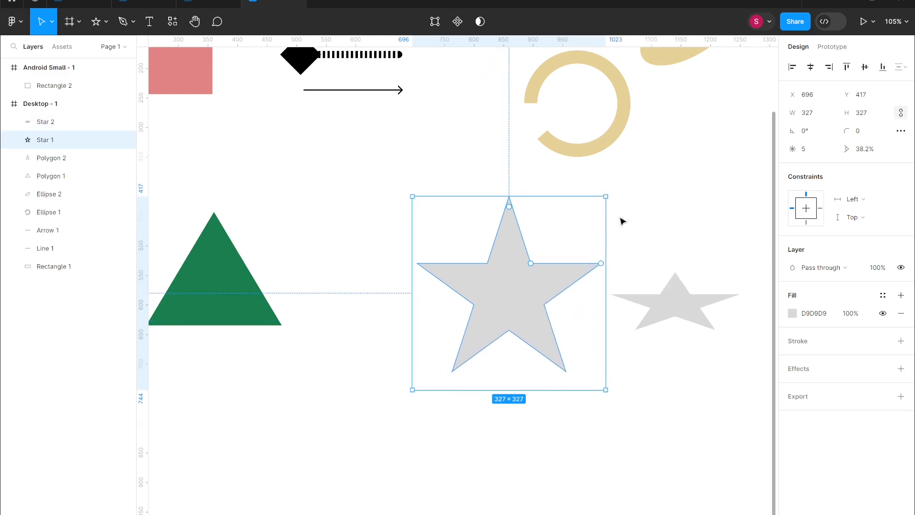
drag(495, 302, 483, 316)
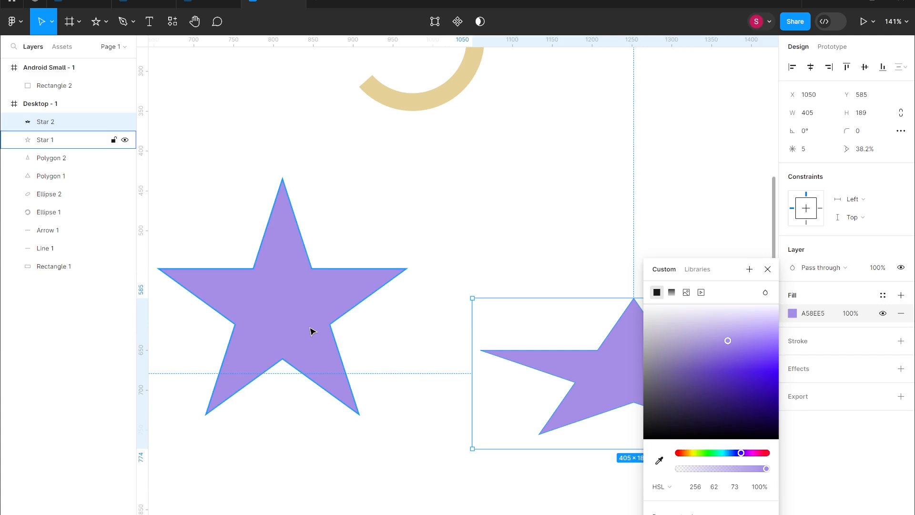
- Give the regular purple star a corner radius of 2, a ratio of 38% and 13 points, and deselect it
click(310, 331)
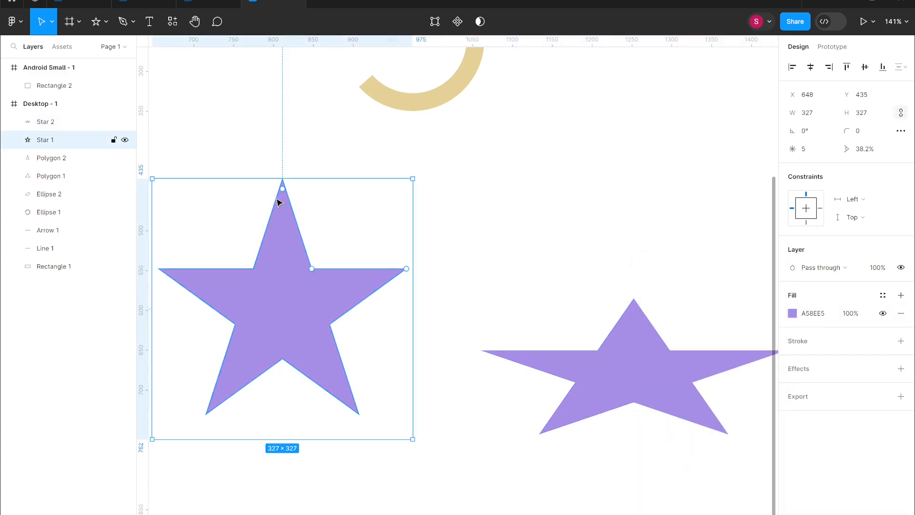
mouse_move(285, 189)
mouse_down()
mouse_move(284, 202)
mouse_move(283, 188)
mouse_up()
mouse_move(313, 269)
mouse_down()
mouse_move(286, 298)
mouse_move(401, 205)
mouse_move(316, 278)
mouse_up()
drag(403, 271, 344, 203)
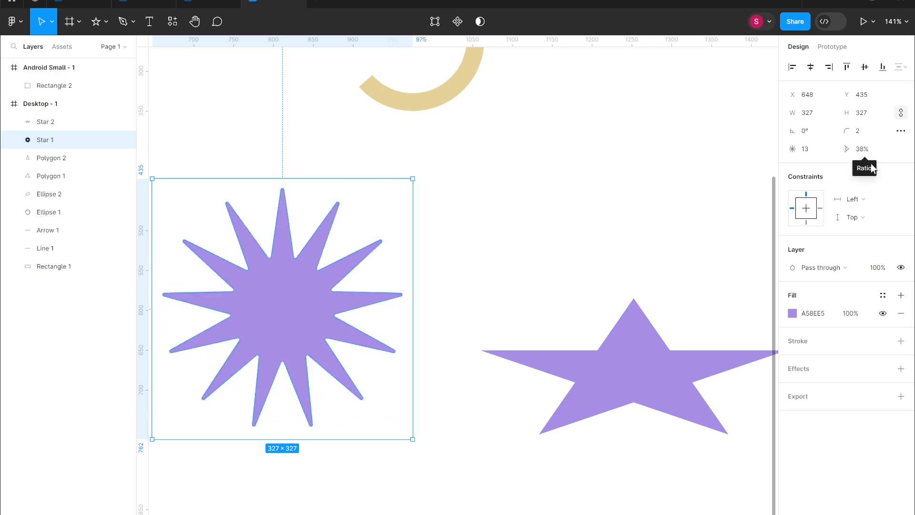
scroll(619, 257, down, 5)
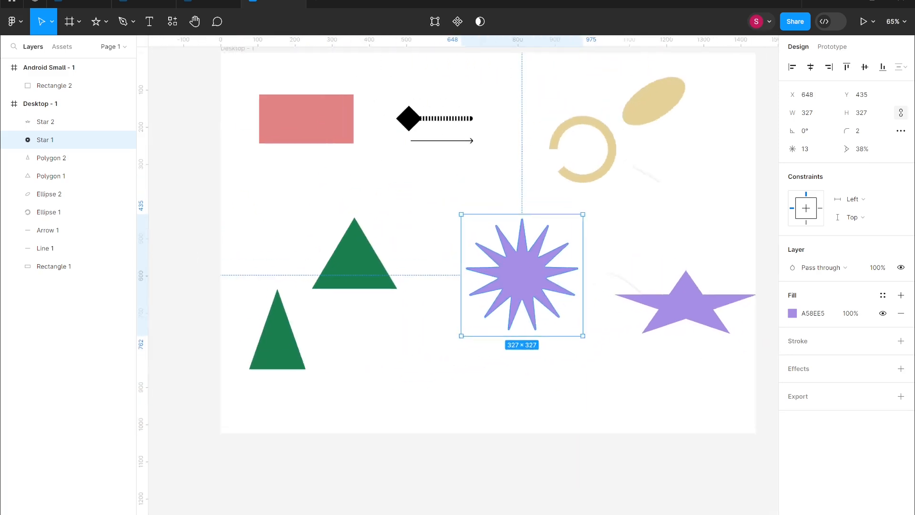
scroll(620, 258, up, 2)
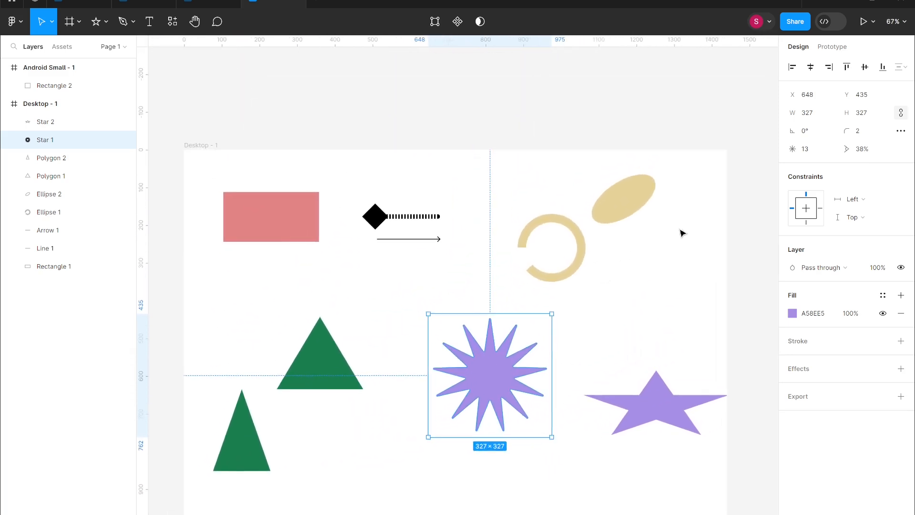
click(720, 322)
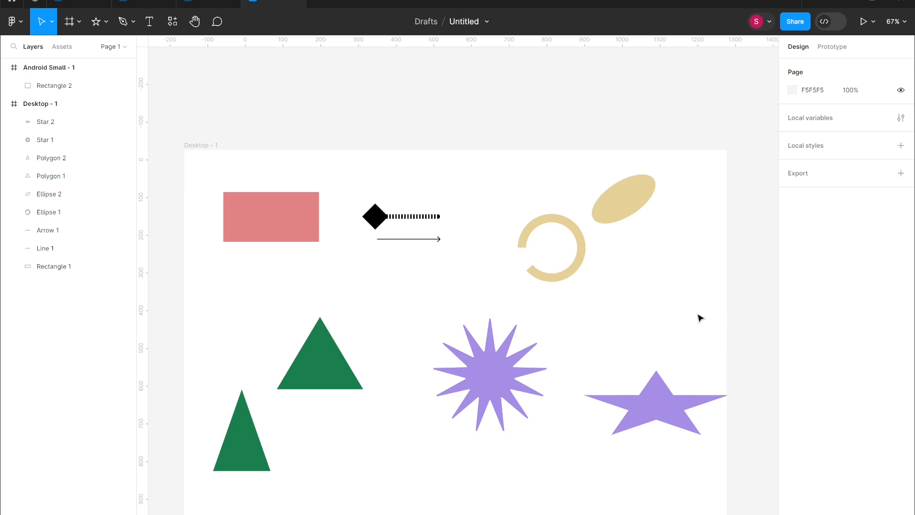